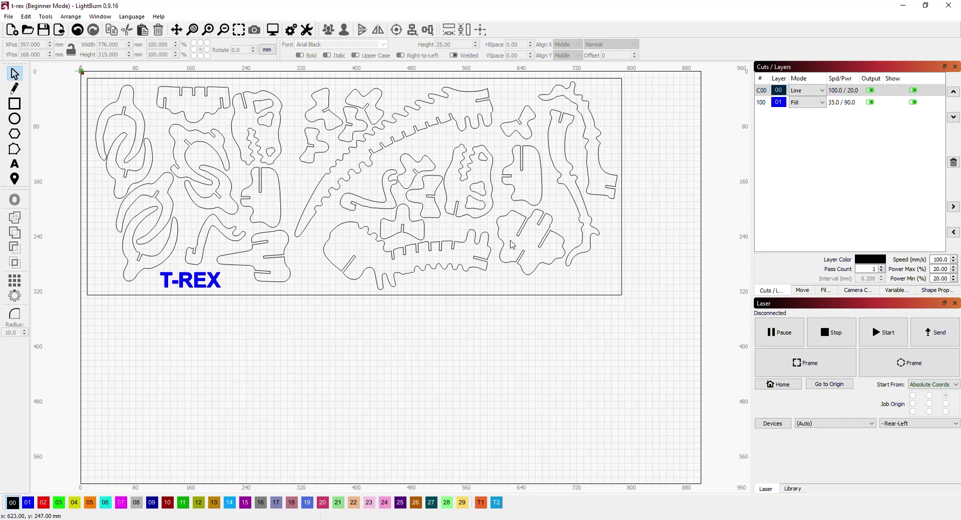
Step: Select the whole T-Rex design, ungroup it with Ctrl+U, and select only the left group of parts
left_click(565, 78)
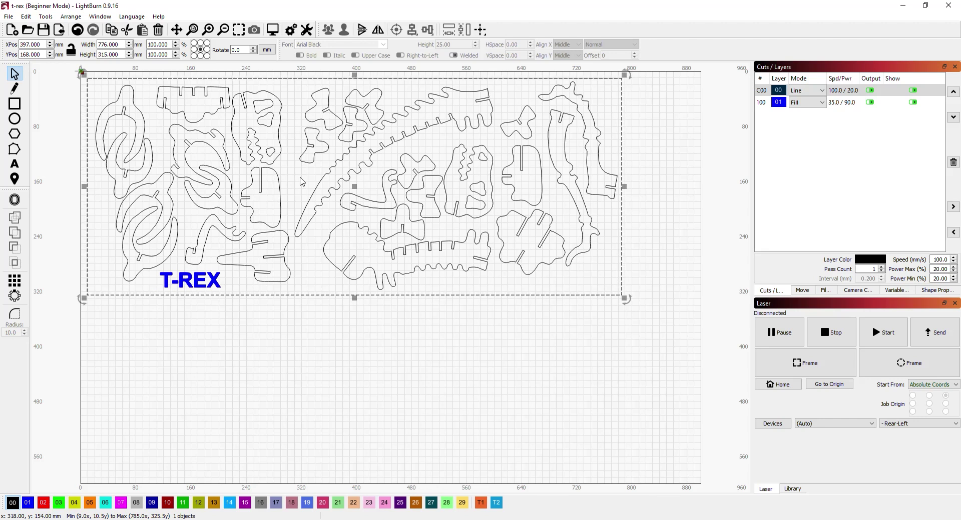
key("ctrl+u")
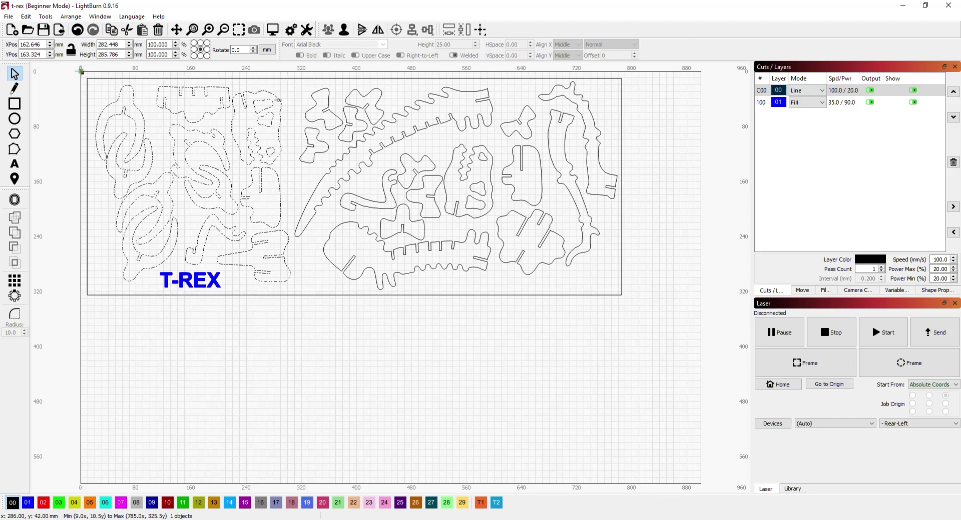
left_click(280, 103)
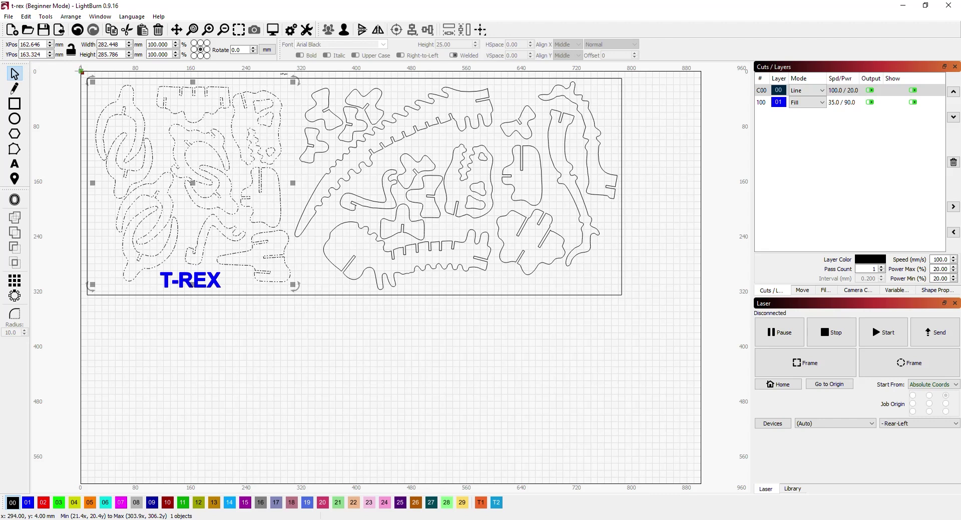
Step: Turn off Beginner Mode in Settings, choose the Add Tabs tool, and review the C00 layer's Mode options
left_click(290, 30)
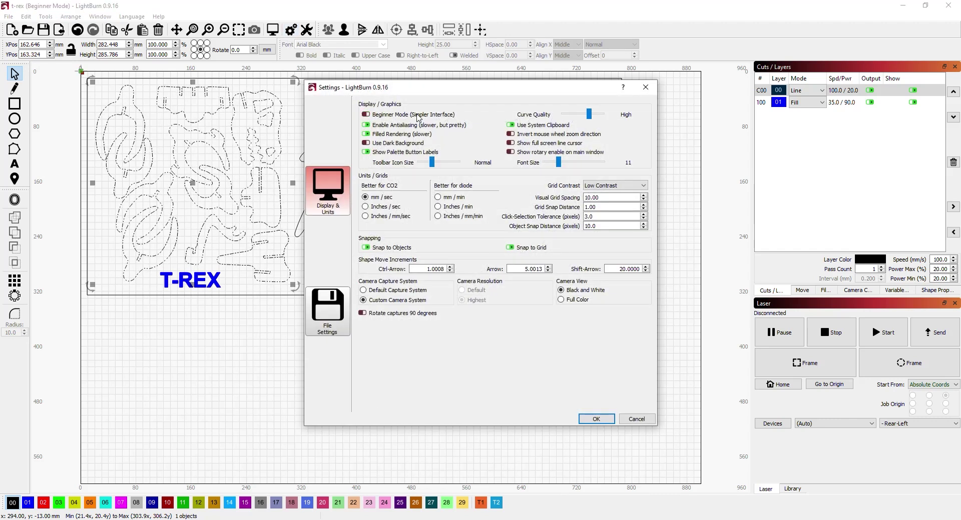
left_click(596, 418)
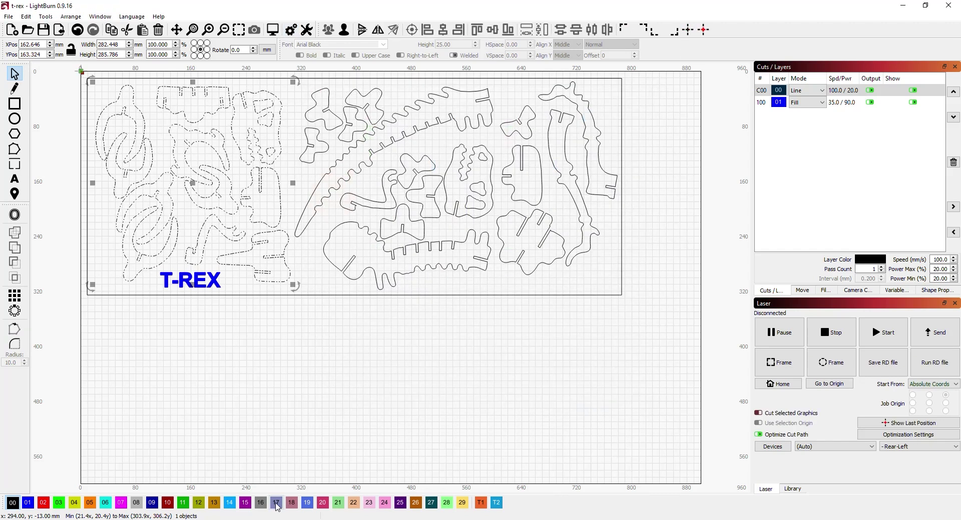
left_click(14, 165)
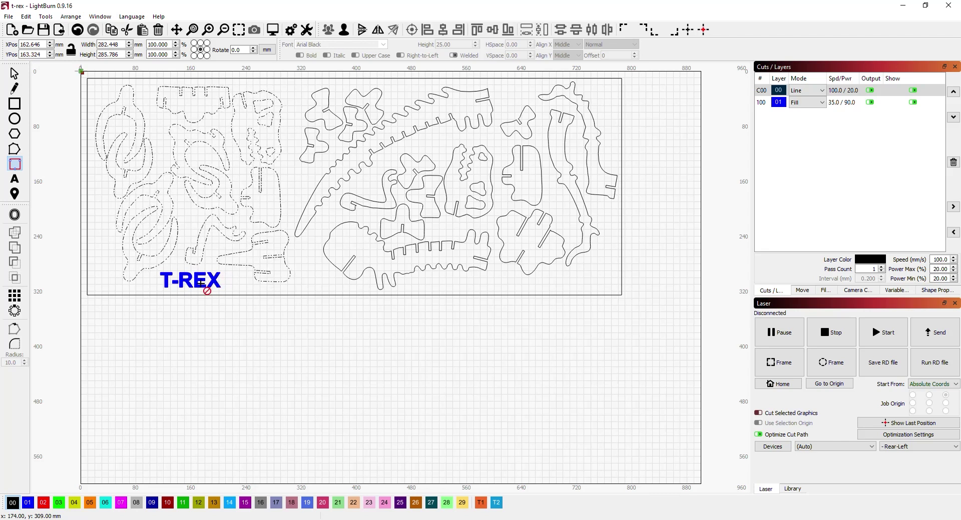
left_click(798, 91)
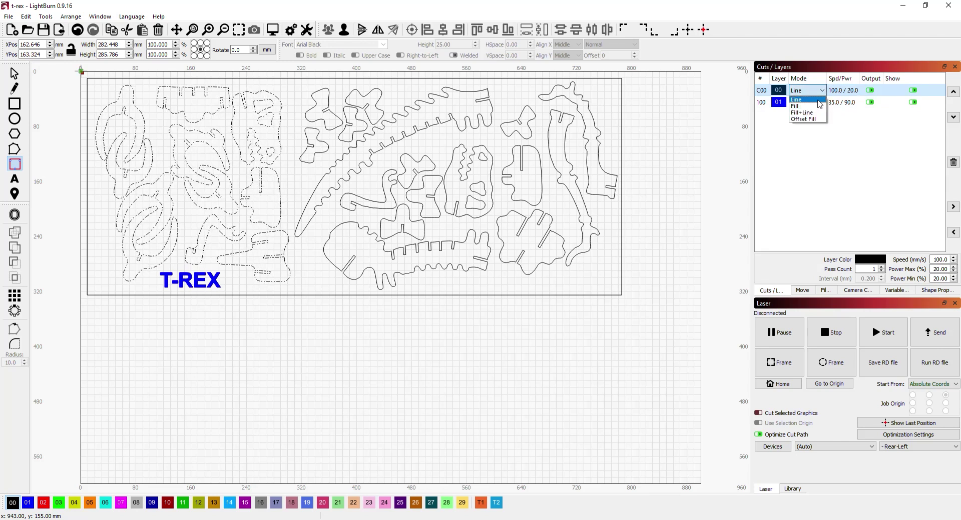
left_click(819, 106)
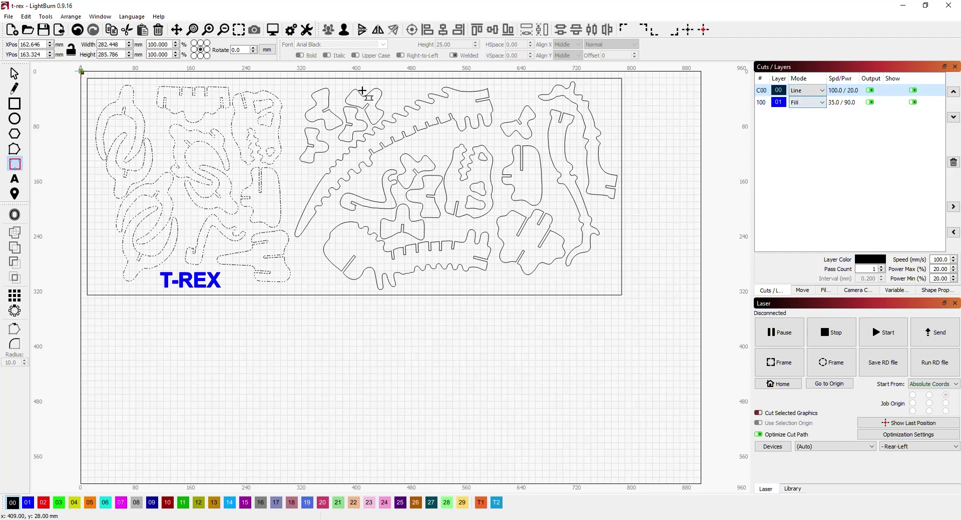
Step: Box-select the middle puzzle parts and place a tab on a top middle piece's outline
left_click_drag(303, 94, 510, 295)
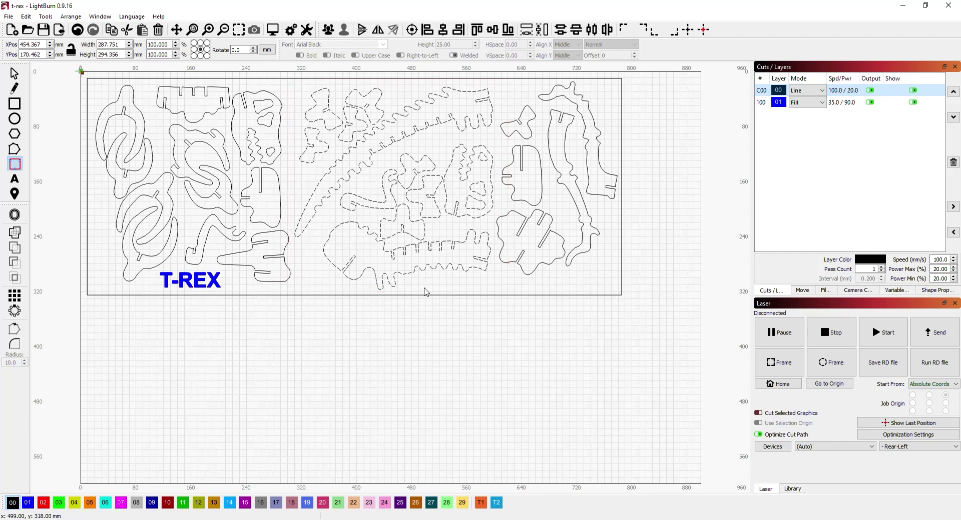
left_click(328, 99)
left_click(271, 32)
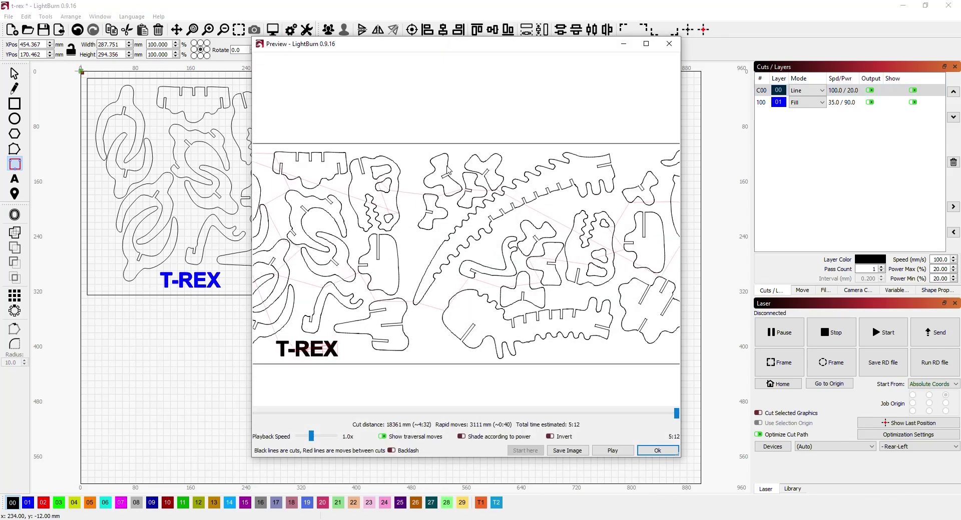
scroll(449, 168, "up", 8)
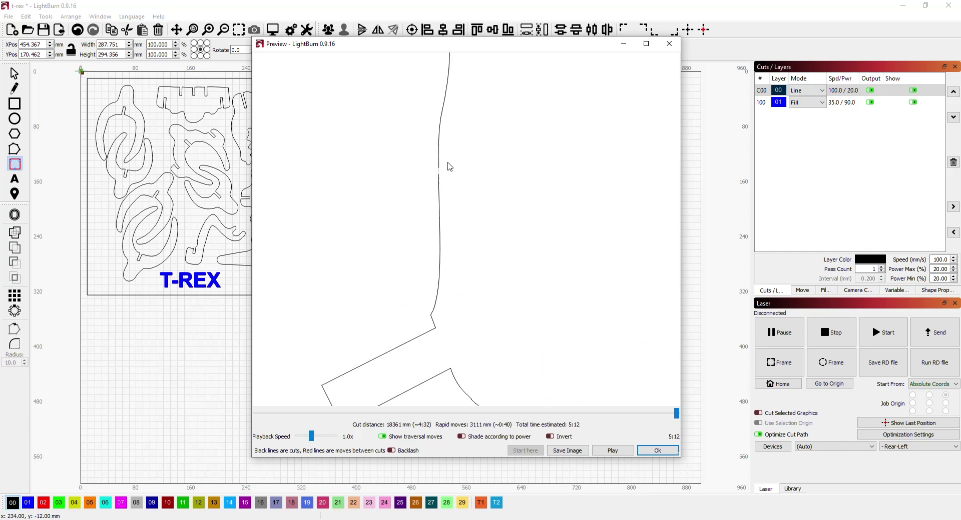
scroll(429, 156, "up", 2)
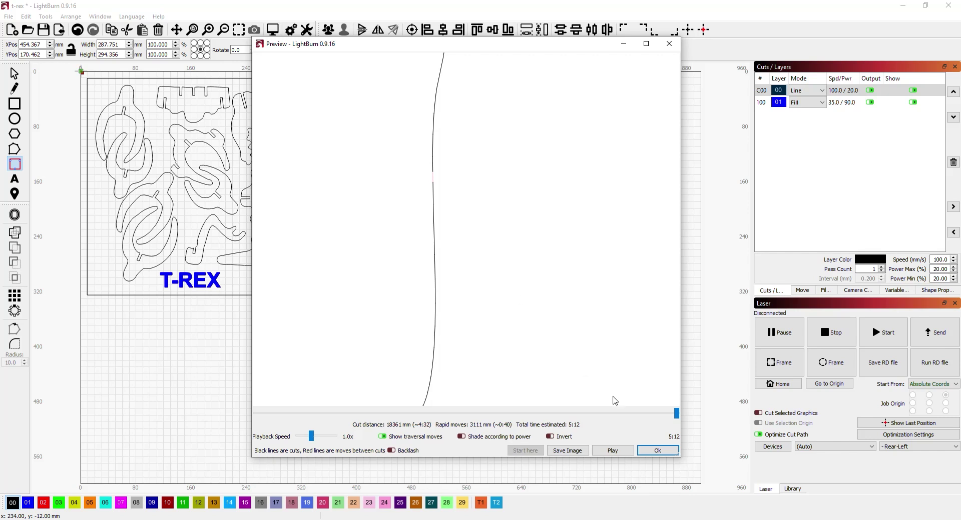
left_click(657, 450)
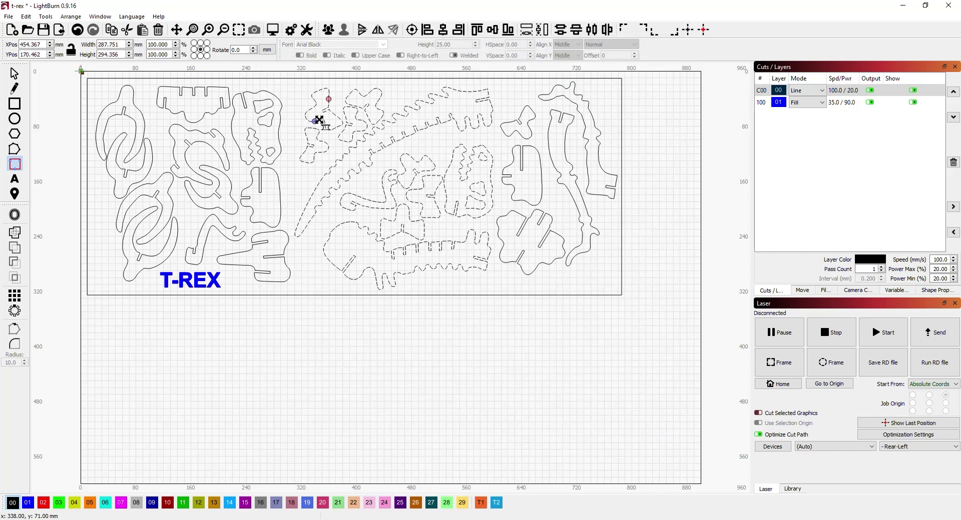
Step: Drag a node on the dashed head outline down-right, then stretch that section further right
left_click_drag(319, 120, 349, 149)
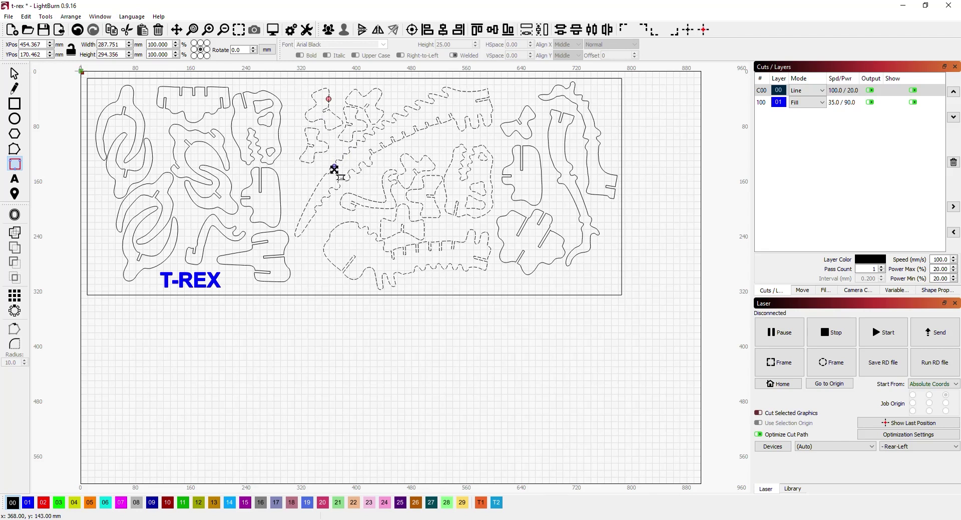
left_click_drag(338, 197, 401, 206)
Step: In layer C00's cut settings, enable Tabs/Bridges with Automatic generation and Even Spacing 100
double_click(844, 94)
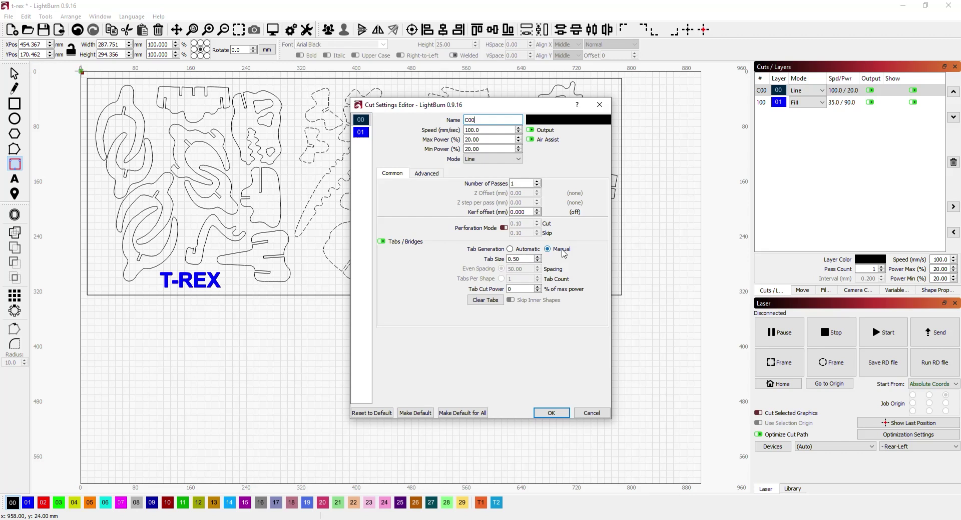
key("Tab")
left_click_drag(443, 113, 545, 127)
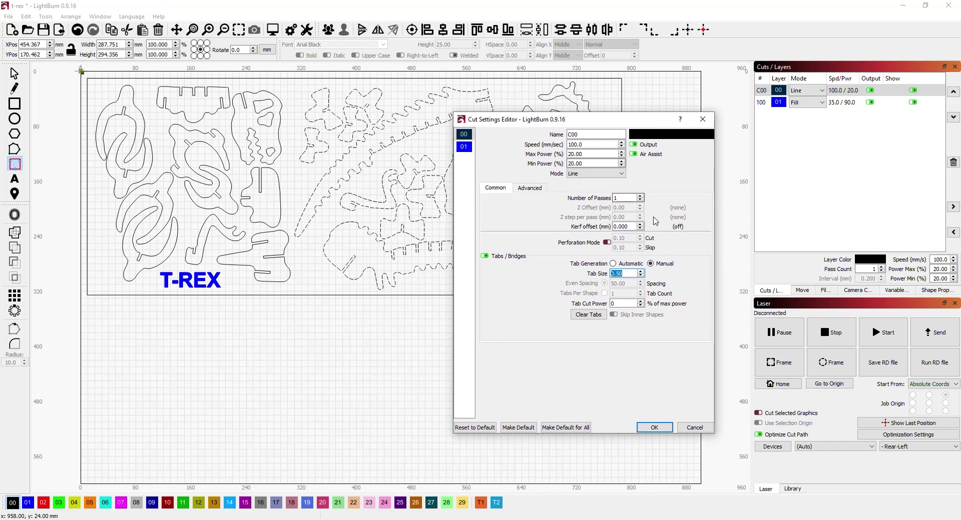
left_click(632, 263)
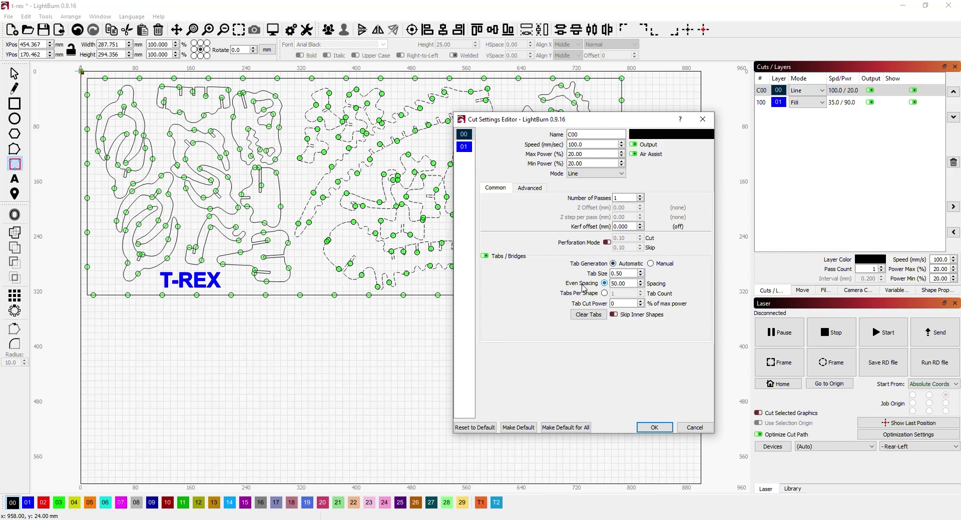
left_click_drag(631, 286, 610, 285)
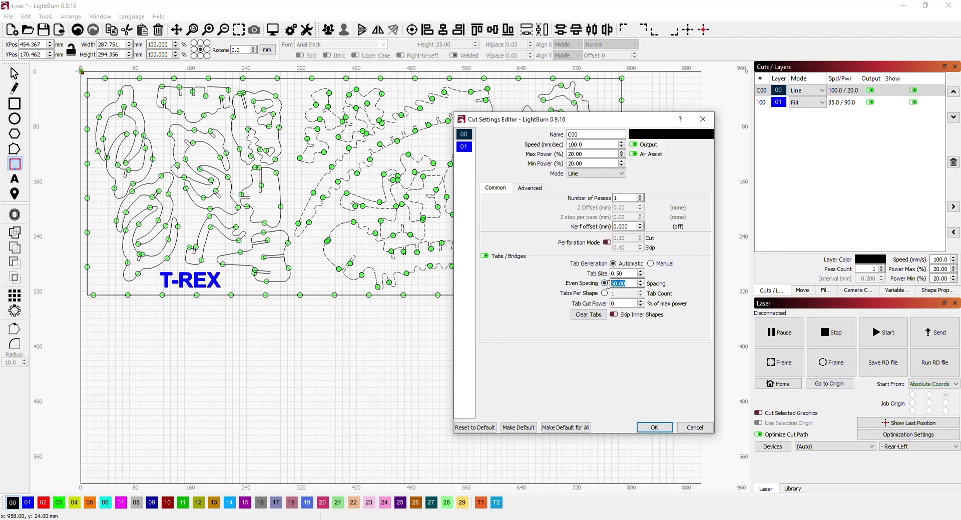
type("100")
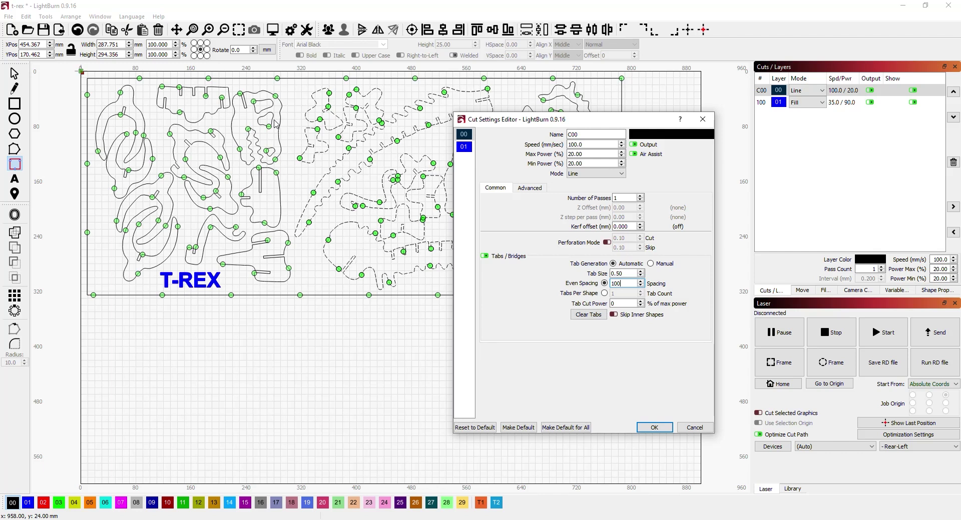
Step: Set C00 to 3 tabs per shape, untick Skip Inner Shapes, and apply the settings
left_click(604, 294)
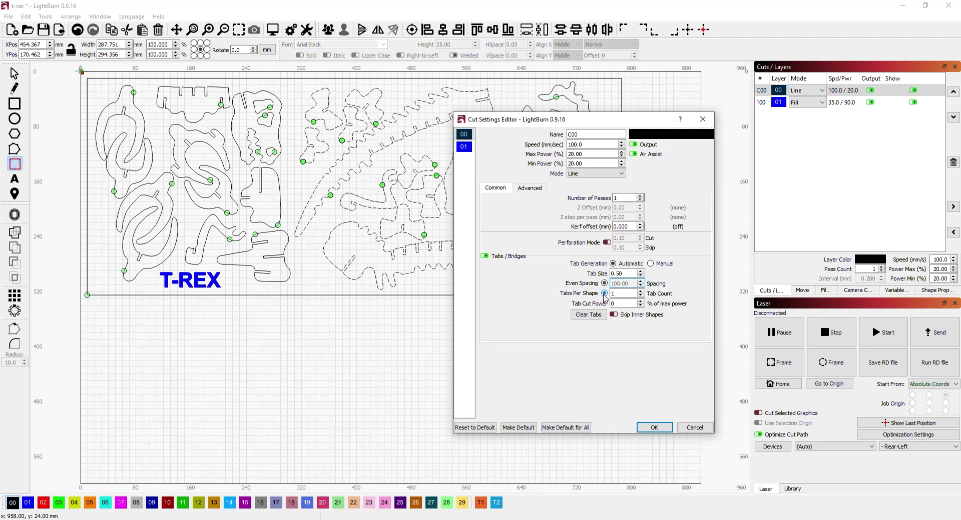
left_click(641, 291)
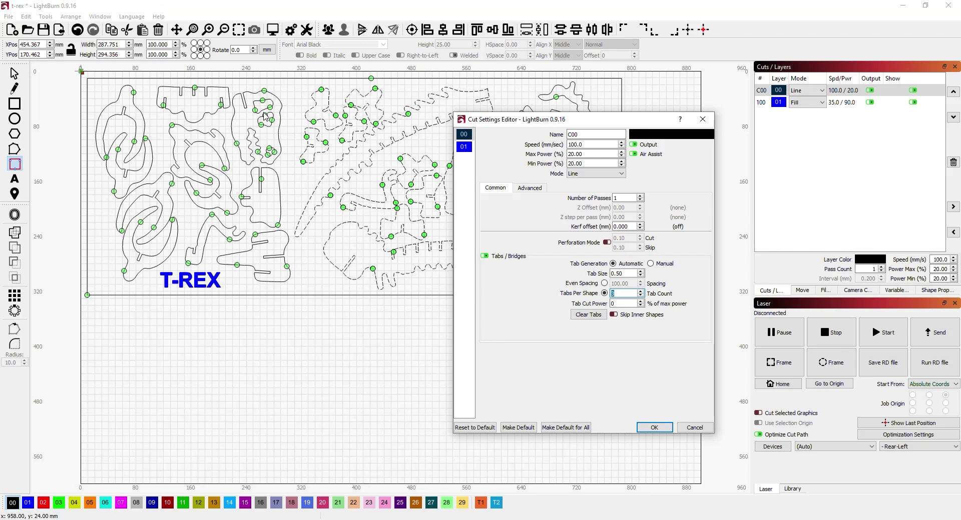
left_click(614, 315)
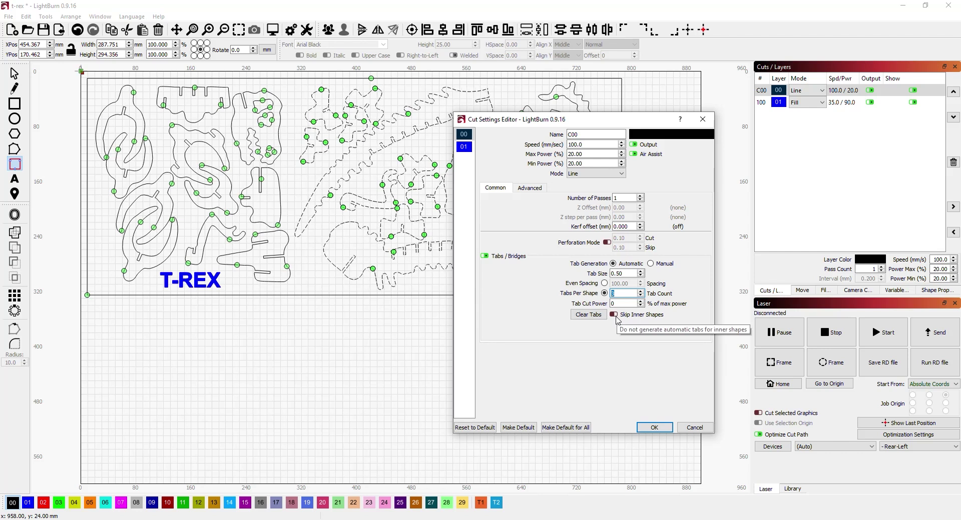
left_click(614, 315)
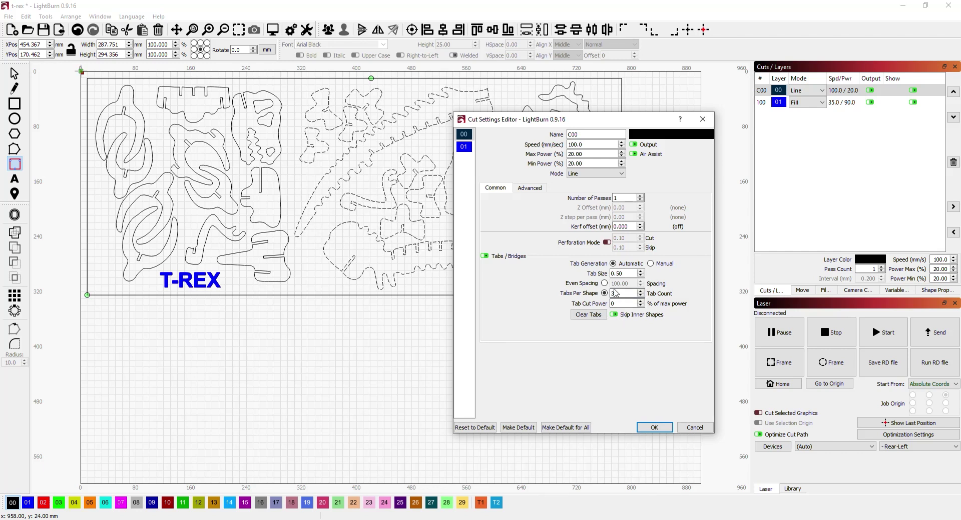
left_click(622, 317)
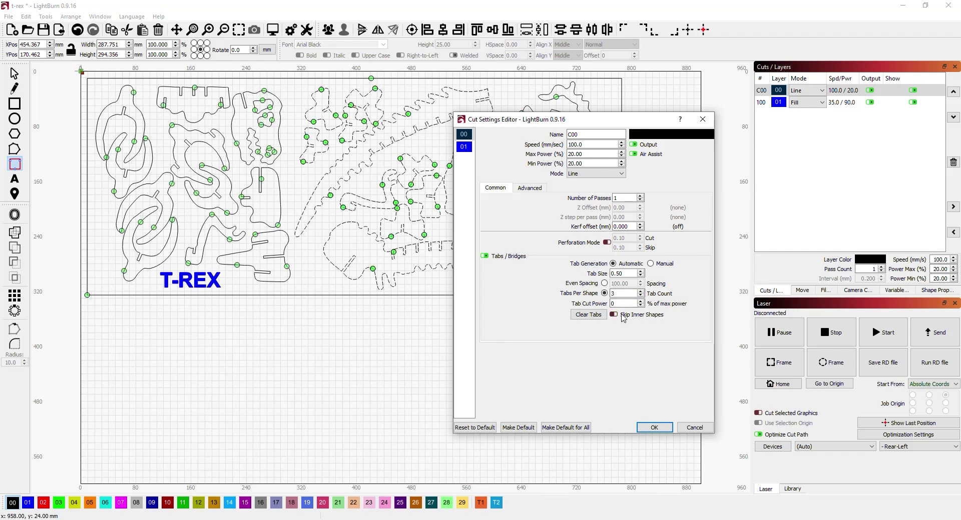
left_click(651, 428)
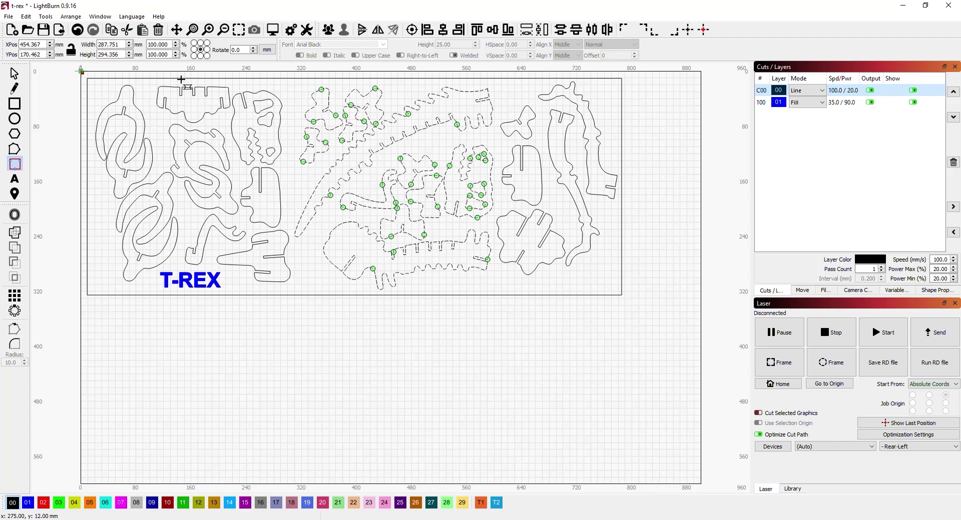
Step: Switch to the Select tool and select only the outer board rectangle
left_click(15, 73)
left_click(145, 79)
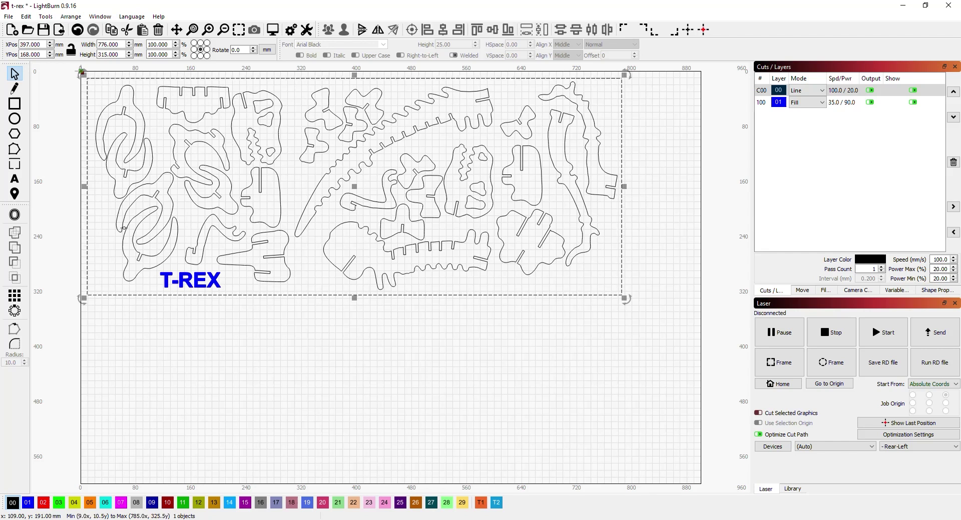
Step: Move the board outline to red layer 02 and re-enable Skip Inner Shapes on layer C00
left_click(44, 503)
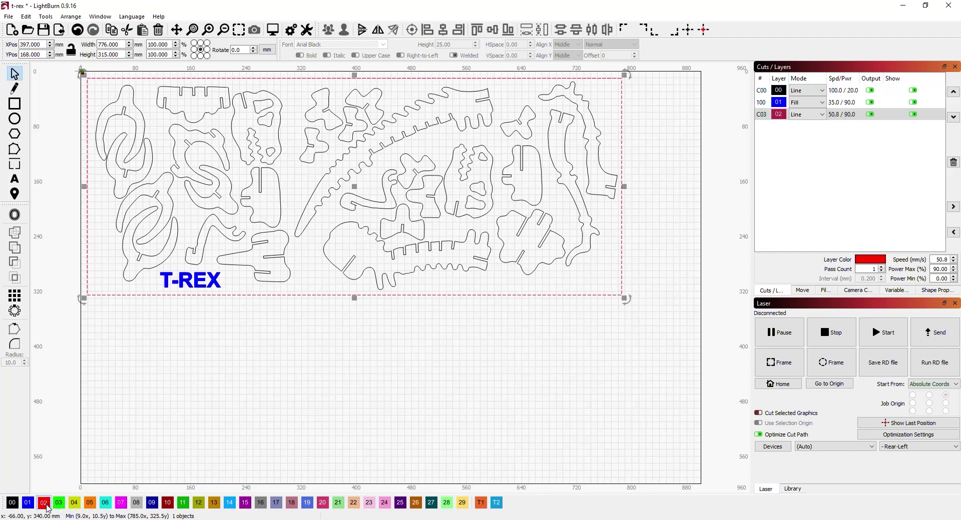
left_click(844, 91)
double_click(844, 91)
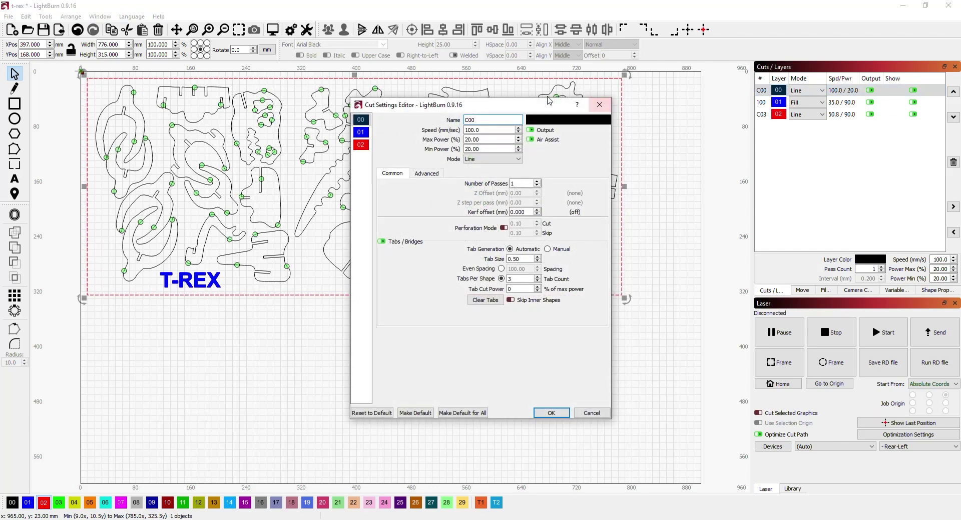
left_click_drag(526, 108, 705, 119)
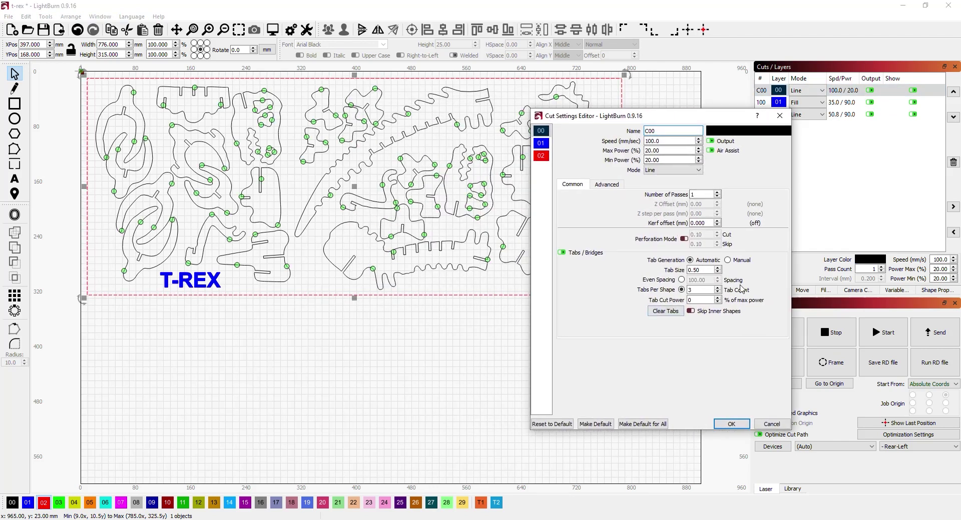
left_click(691, 311)
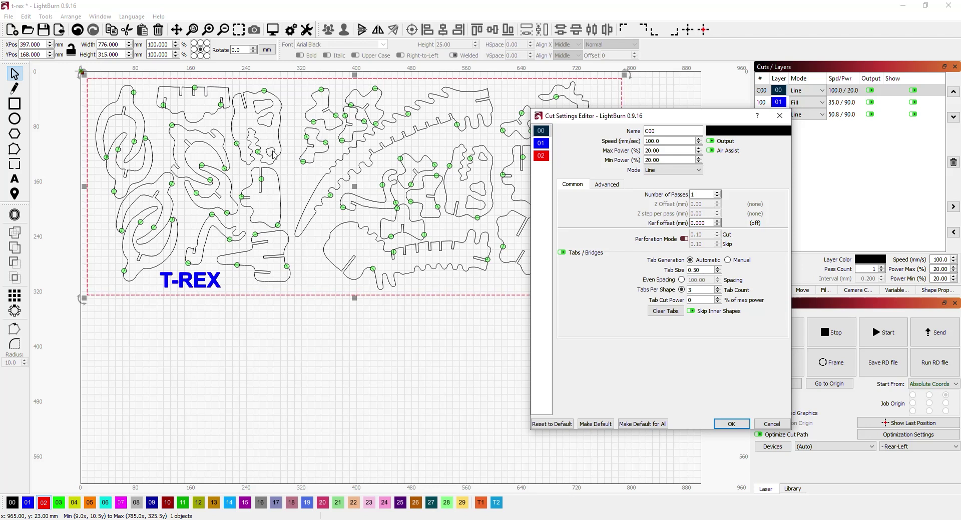
left_click(730, 425)
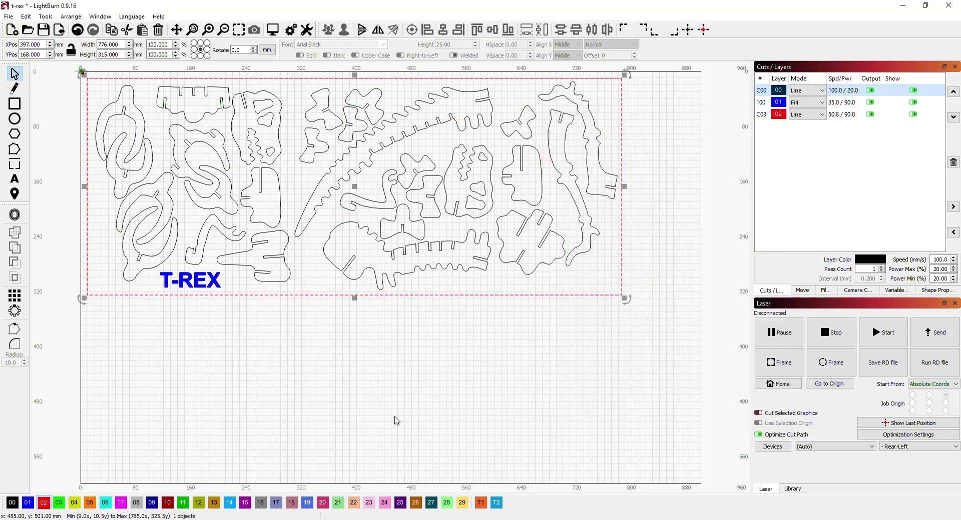
Step: With the Tab tool, select the left group of pieces and zoom in on their upper tabs
left_click(15, 164)
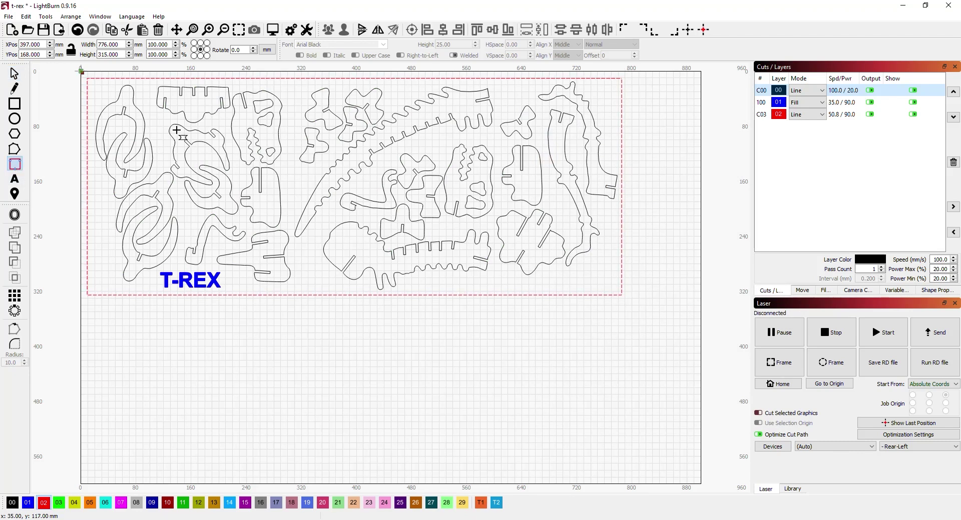
left_click(230, 95)
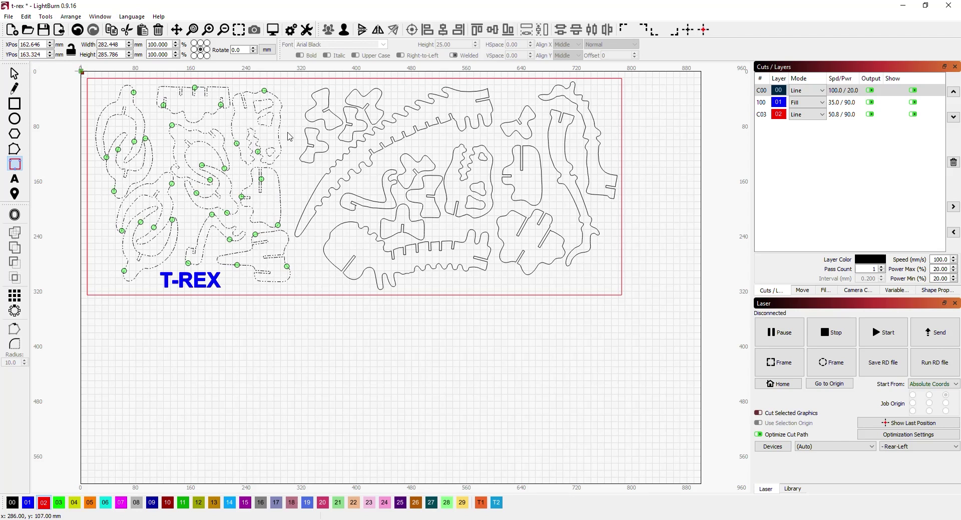
scroll(273, 104, "up", 2)
scroll(266, 167, "up", 3)
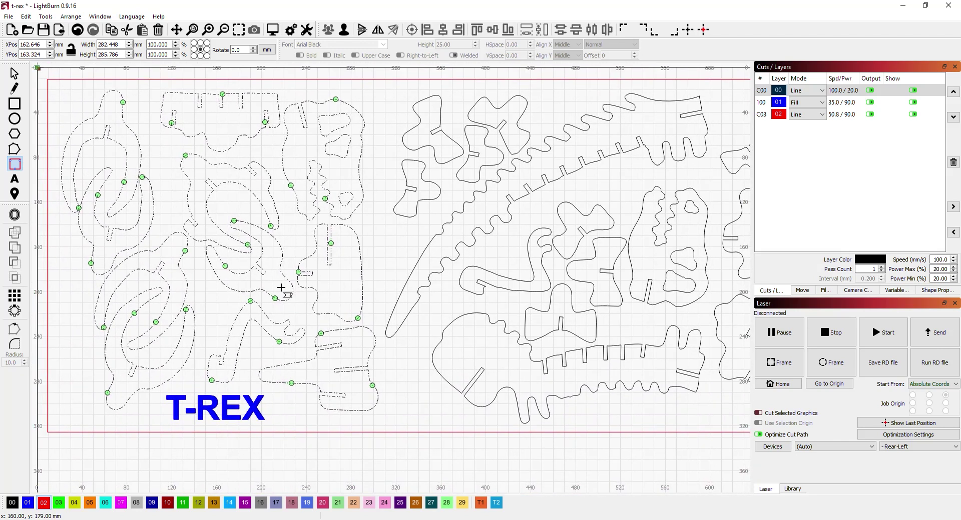
scroll(333, 201, "up", 3)
left_click_drag(333, 201, 346, 280)
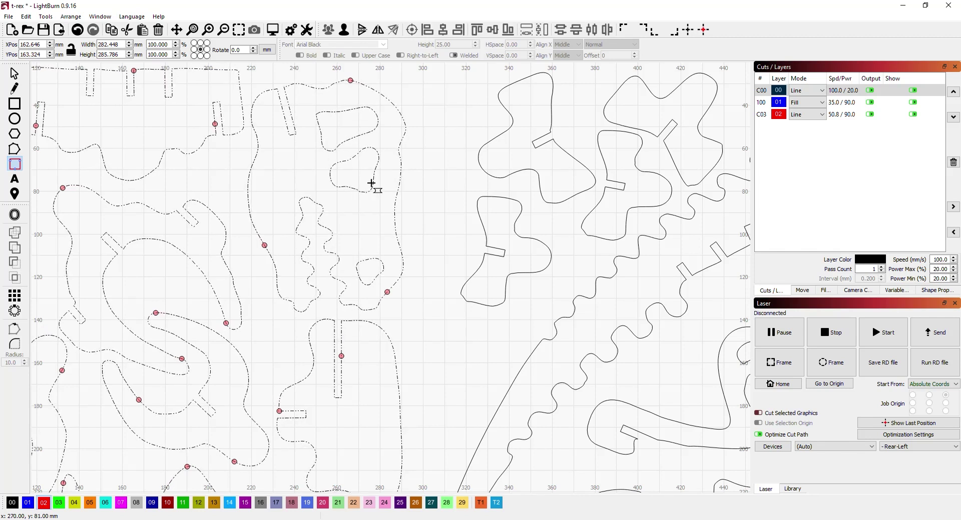
Step: Open C00's cut settings, try Automatic tab generation, and answer No to keep the manual tabs
double_click(859, 90)
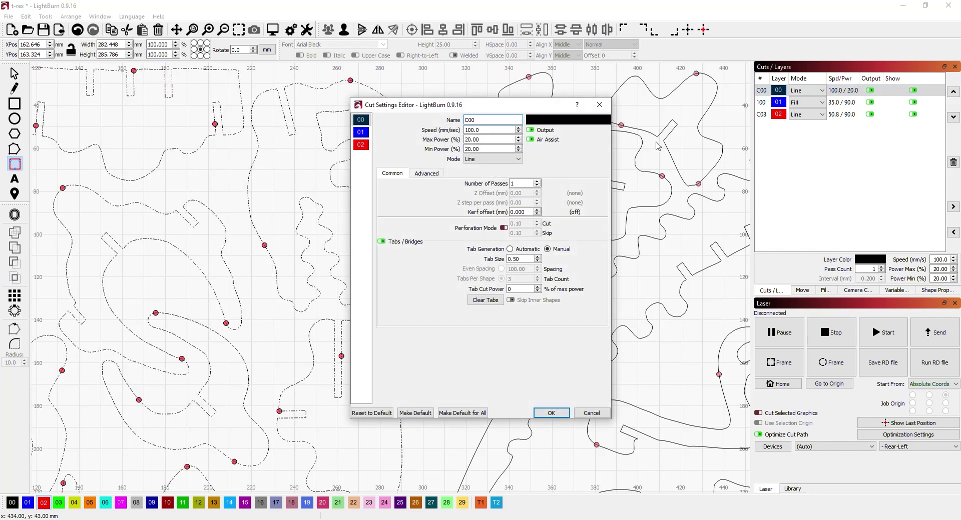
left_click_drag(543, 105, 642, 102)
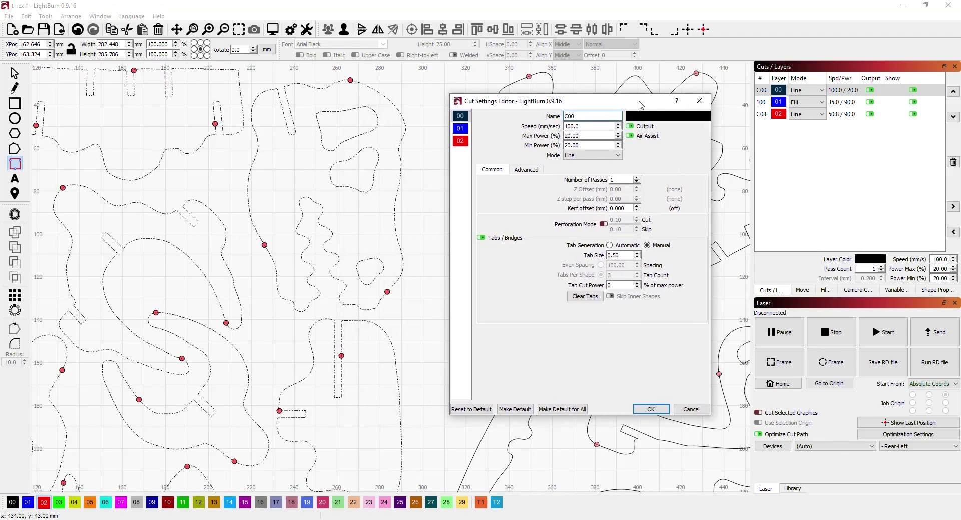
left_click(622, 255)
left_click_drag(623, 256, 603, 256)
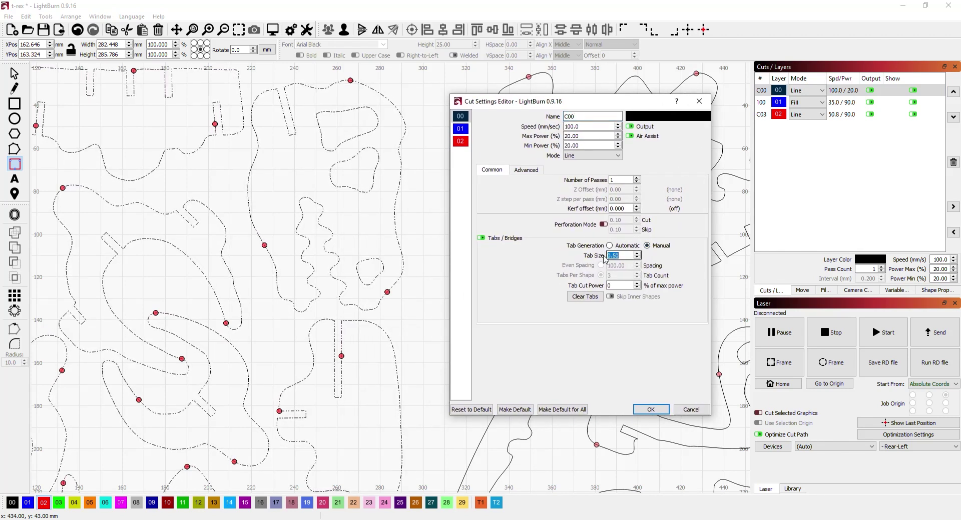
left_click(518, 260)
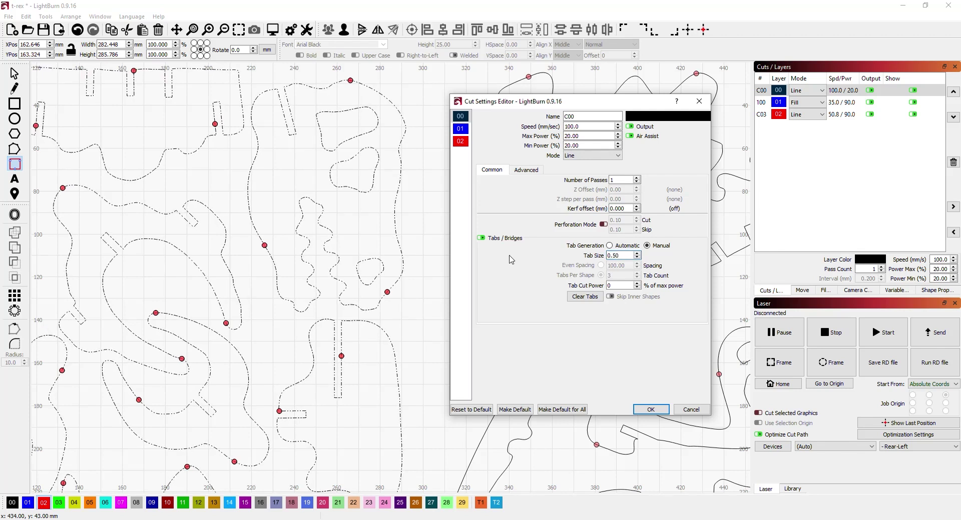
left_click(610, 245)
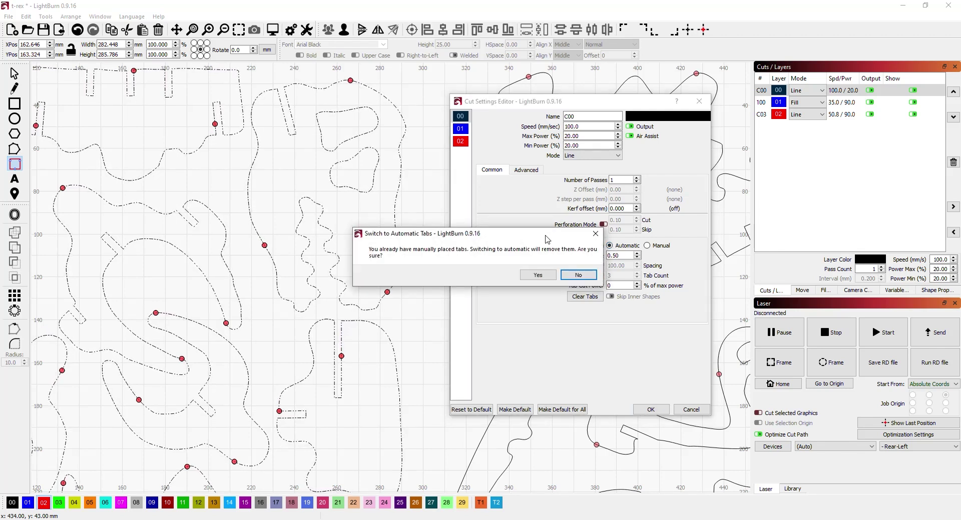
left_click_drag(546, 233, 601, 210)
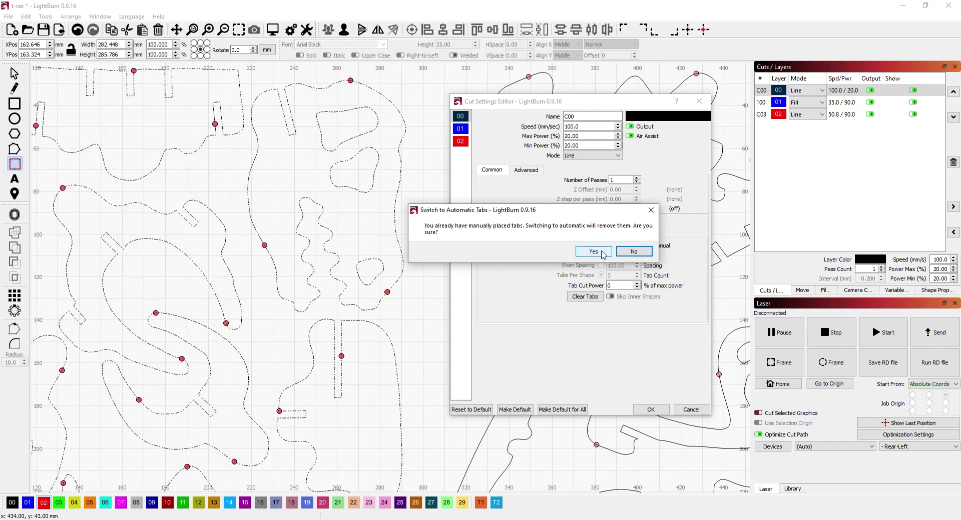
left_click(633, 251)
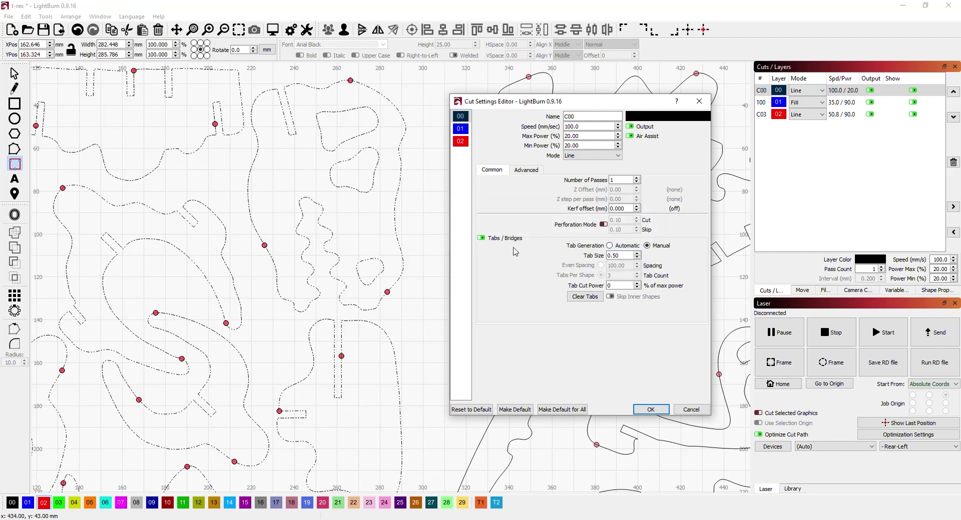
Step: Disable Tabs/Bridges on layer C00 and review the resulting cut paths in Preview
left_click(481, 239)
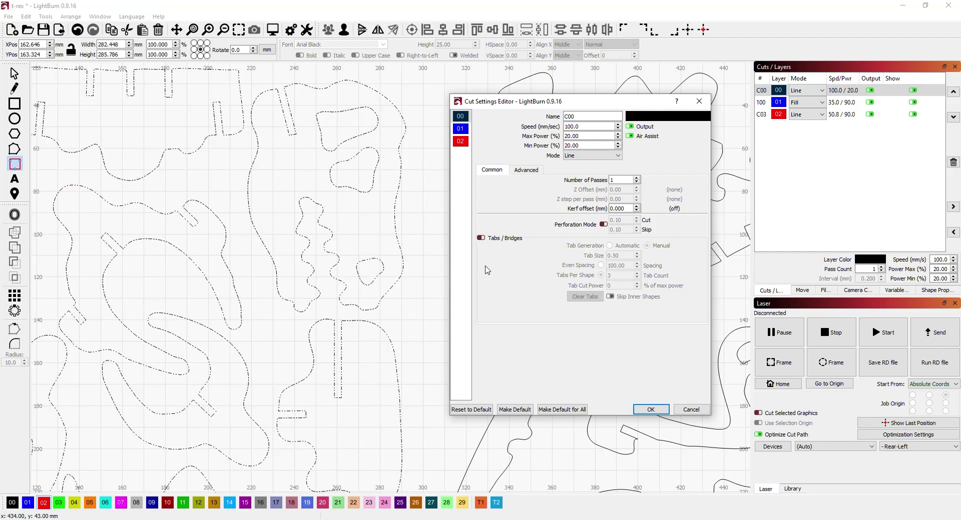
left_click(651, 410)
scroll(315, 167, "down", 5)
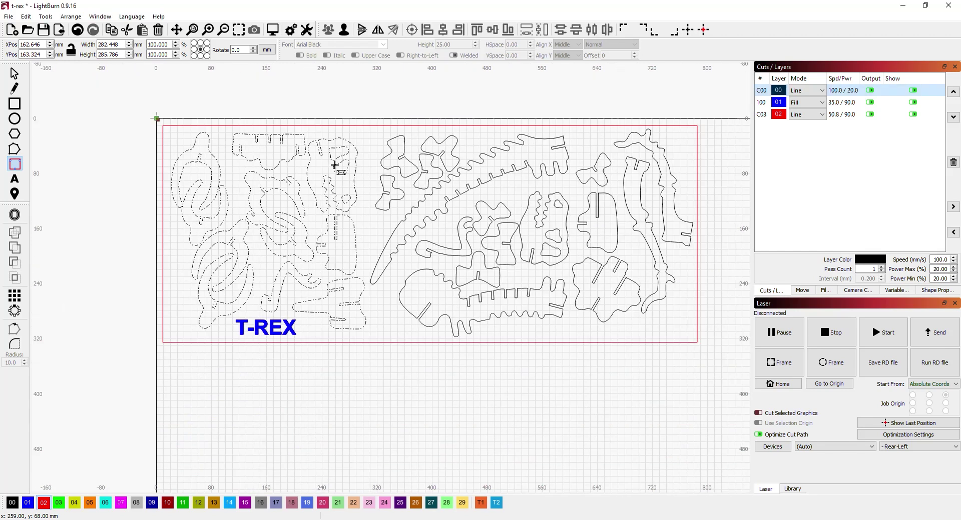
left_click(272, 30)
scroll(413, 209, "up", 10)
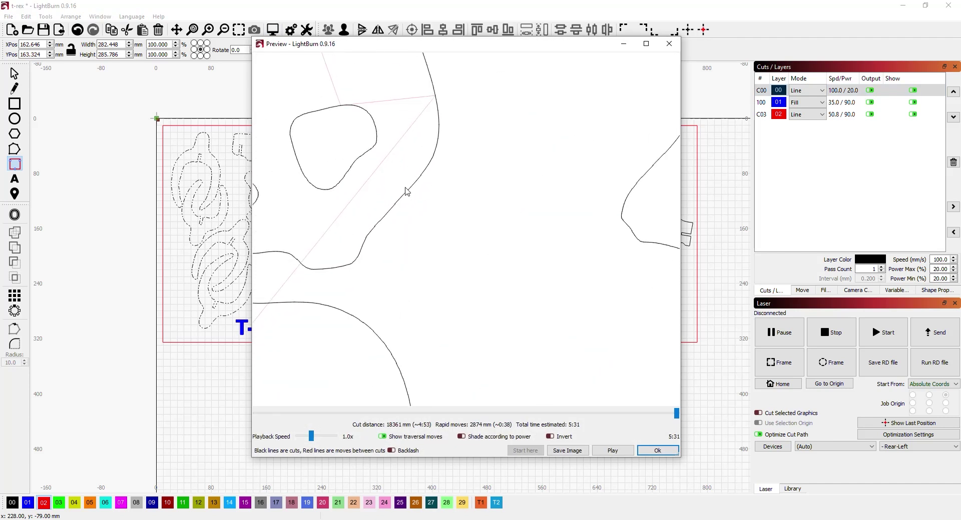
left_click(657, 451)
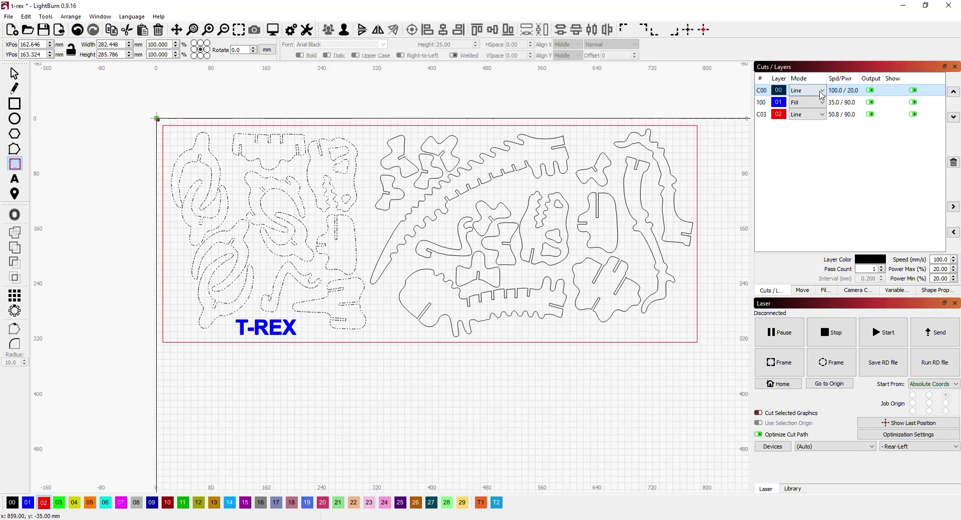
Step: Clear all tabs from layer C00 with Tabs/Bridges left enabled, and close the Cut Settings Editor
double_click(838, 91)
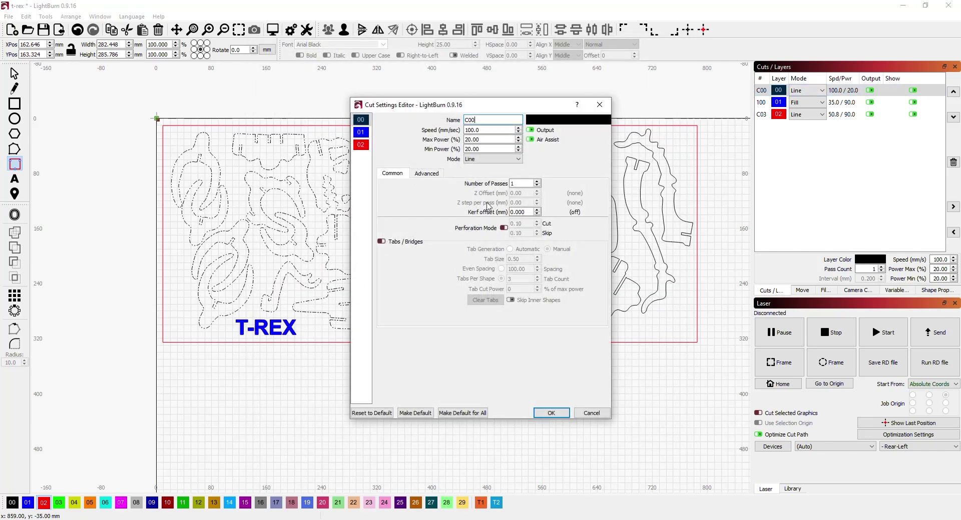
left_click(382, 241)
left_click_drag(440, 107, 523, 103)
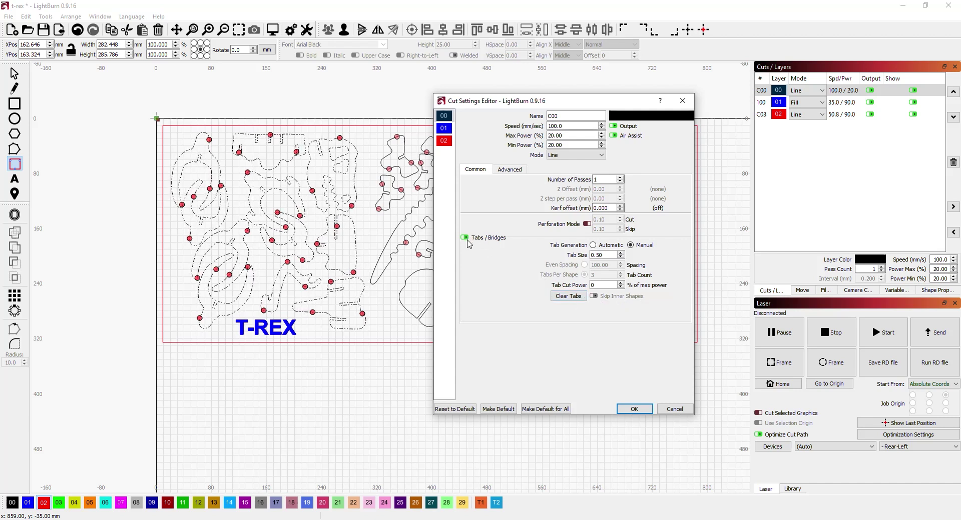
left_click(570, 298)
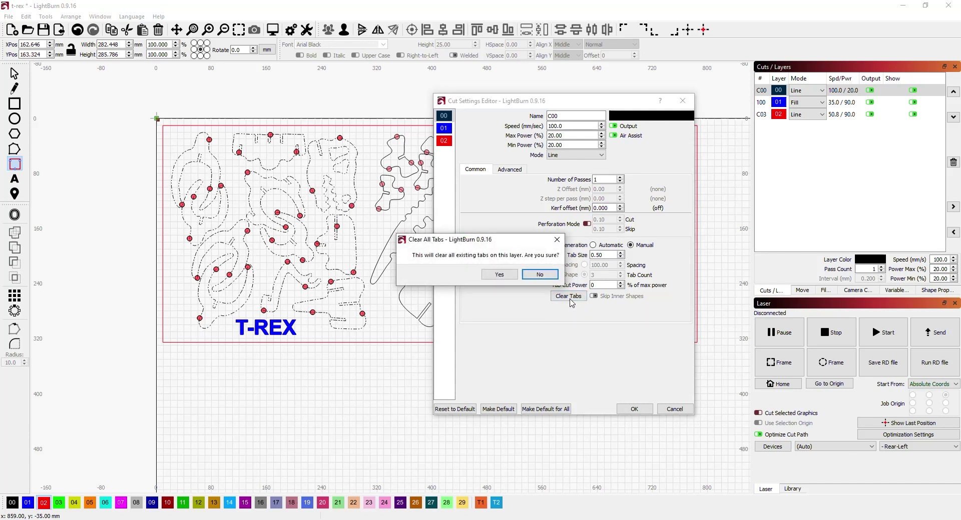
left_click(489, 274)
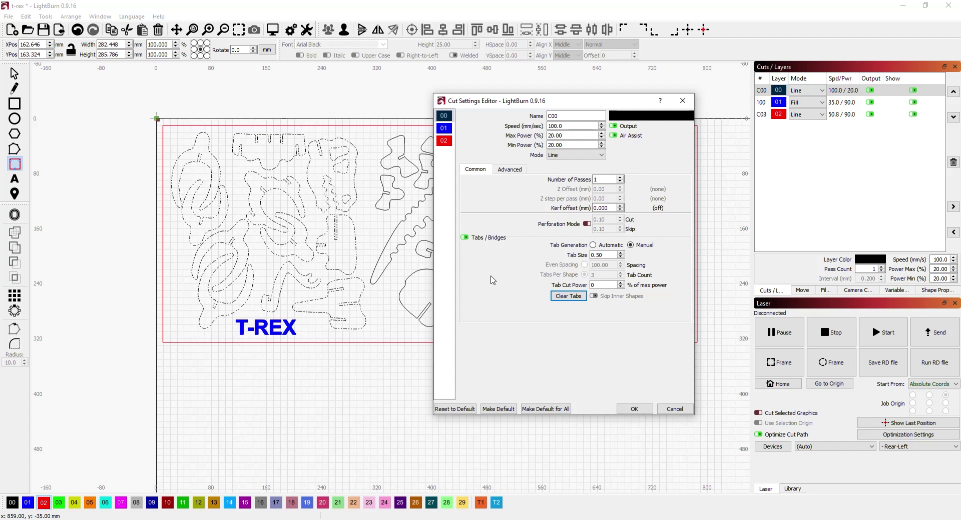
left_click(465, 238)
left_click(464, 238)
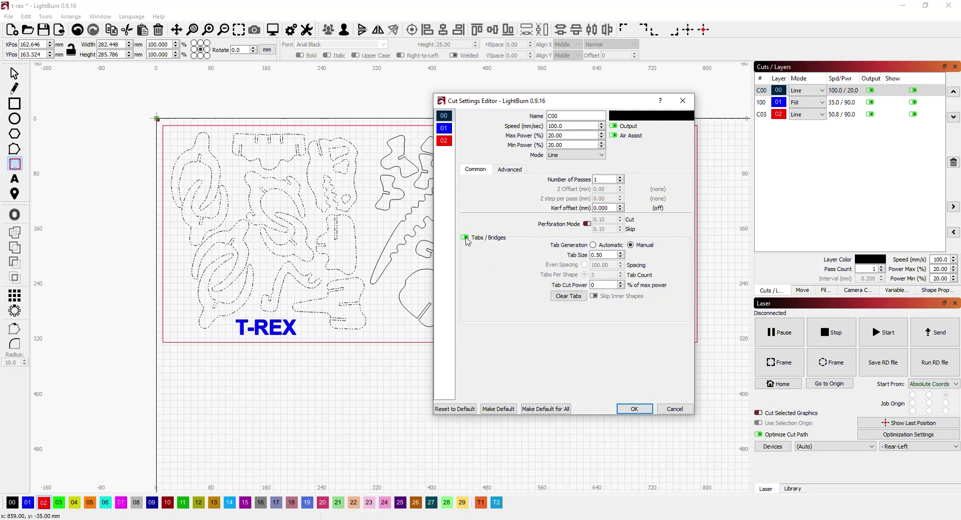
left_click(634, 409)
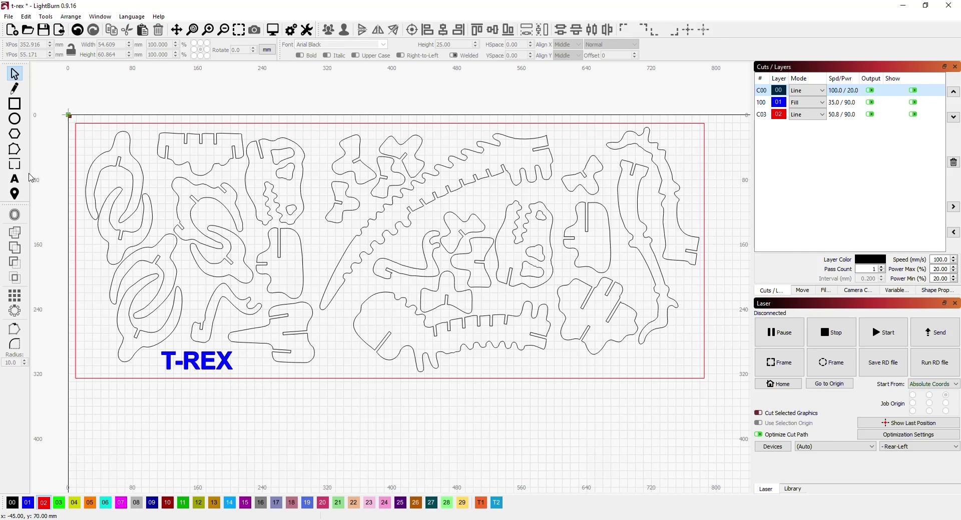
Step: Place one manual tab on the top puzzle piece and set C00's Tab Cut Power to 50%
left_click(14, 164)
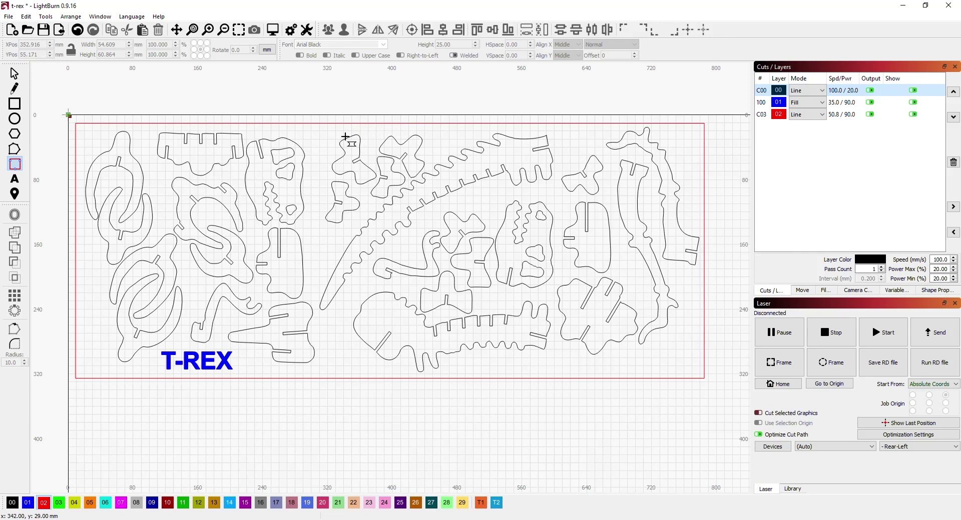
left_click(346, 143)
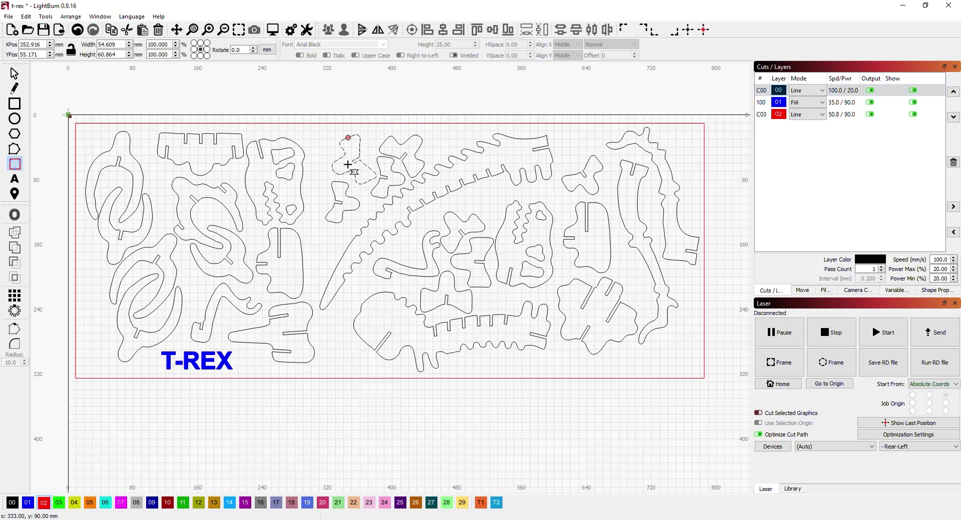
double_click(834, 92)
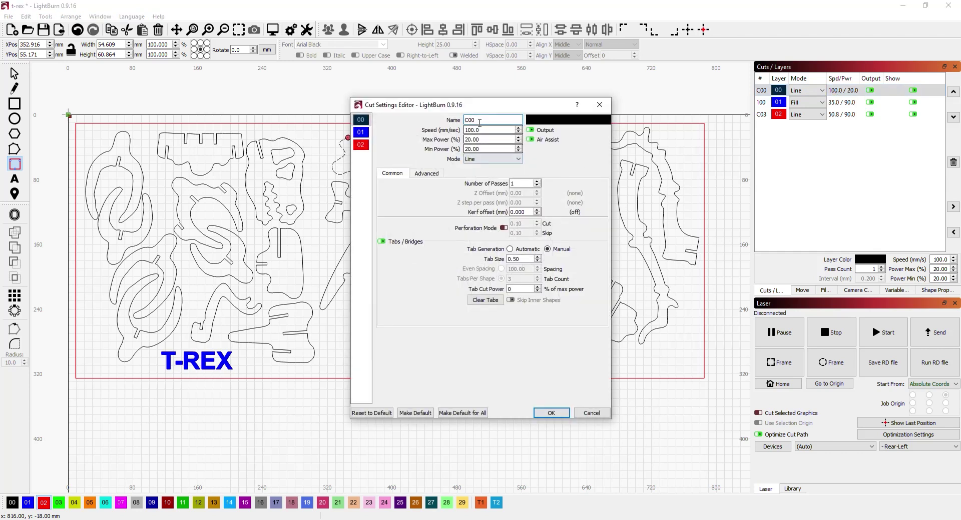
left_click_drag(483, 109, 562, 113)
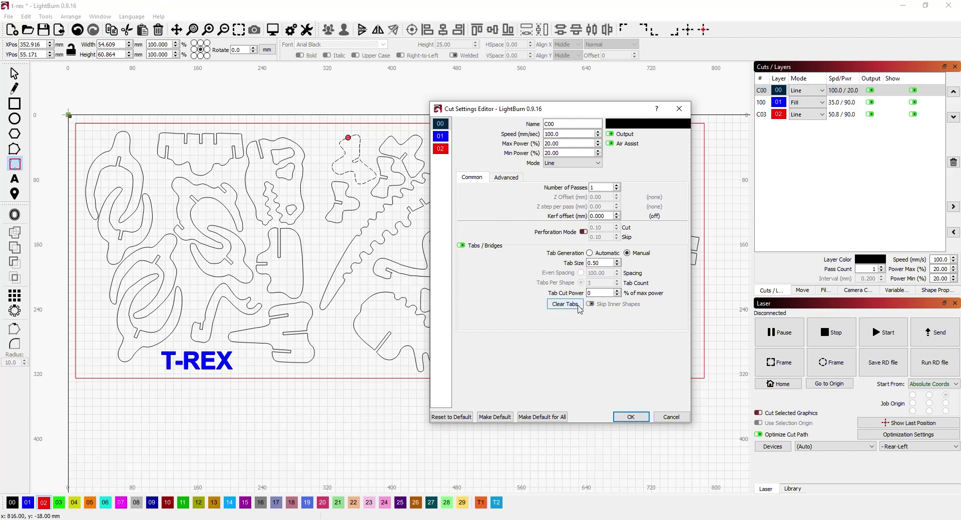
left_click(598, 294)
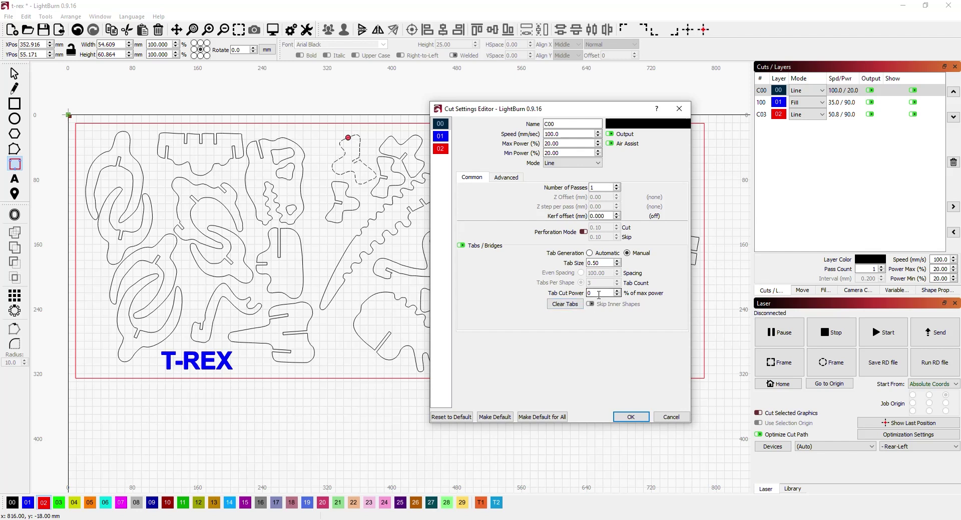
left_click_drag(598, 294, 552, 300)
type("50")
double_click(576, 143)
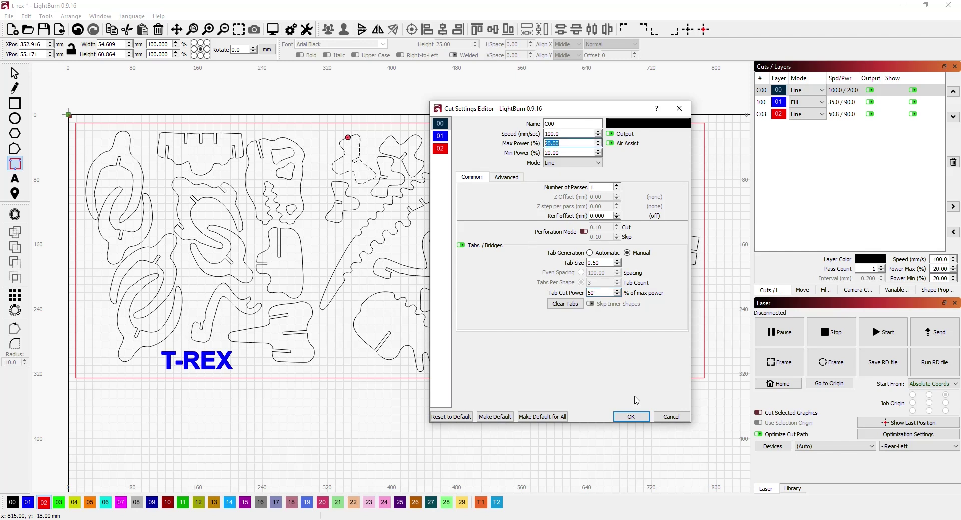
left_click(631, 416)
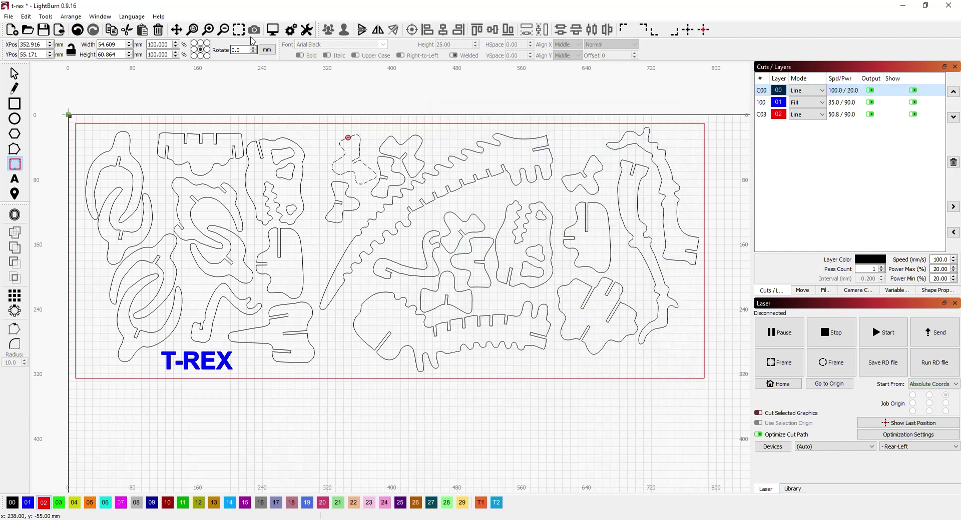
left_click(272, 29)
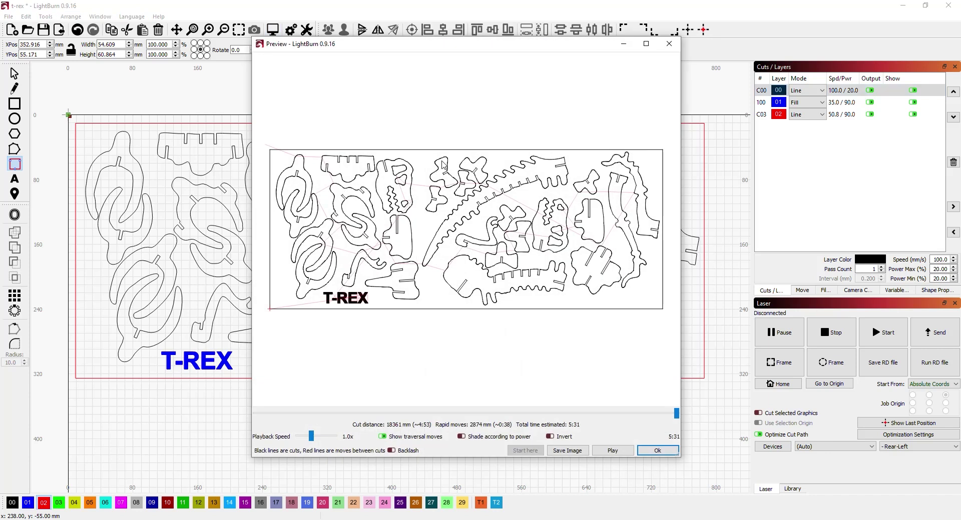
scroll(442, 165, "up", 10)
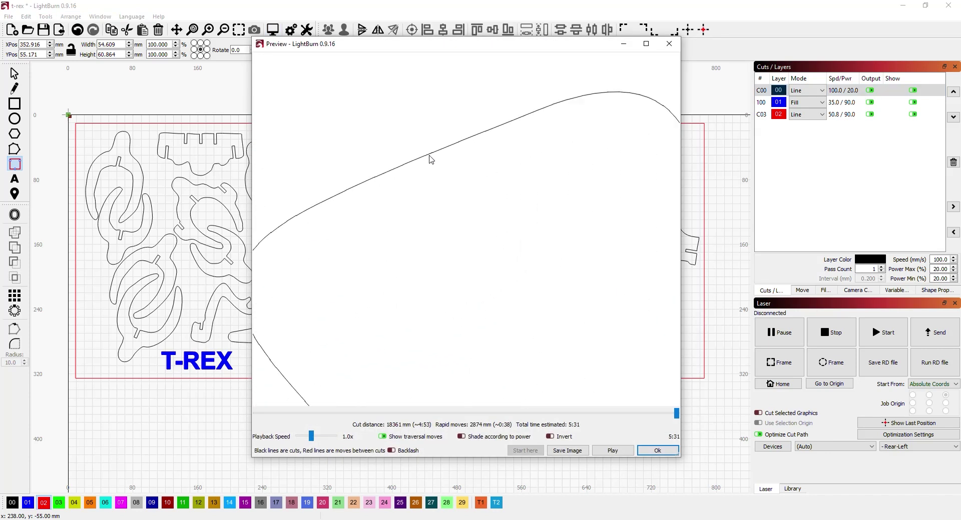
scroll(431, 160, "up", 8)
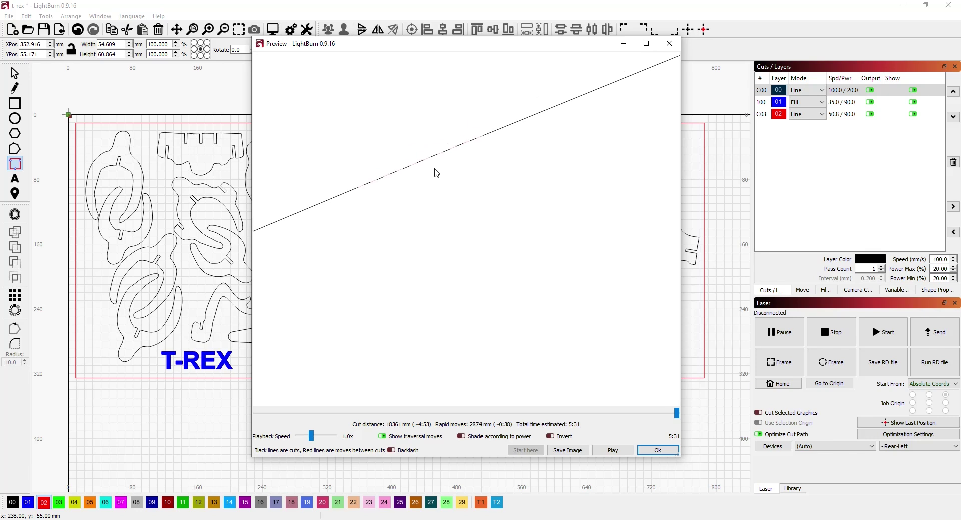
scroll(436, 173, "down", 1)
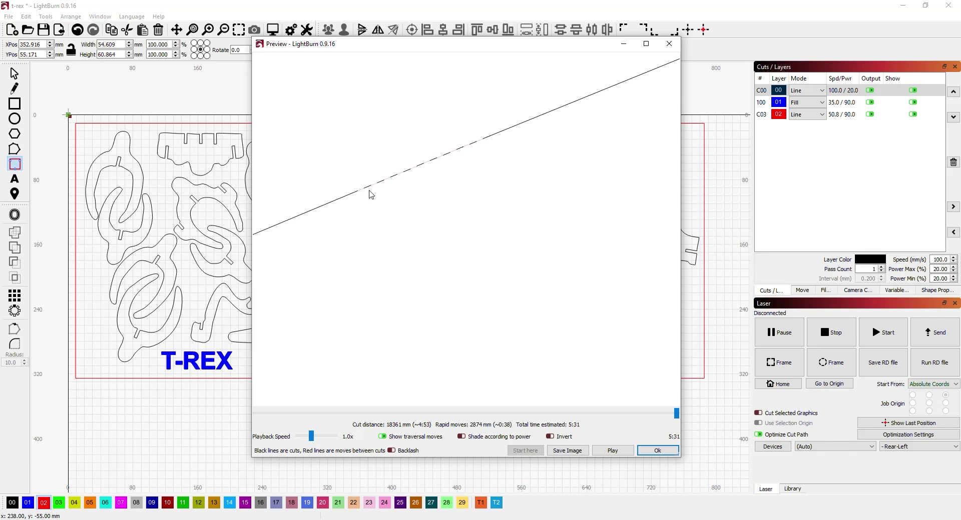
Step: Lower layer C00's Tab Cut Power to 10%
left_click(657, 450)
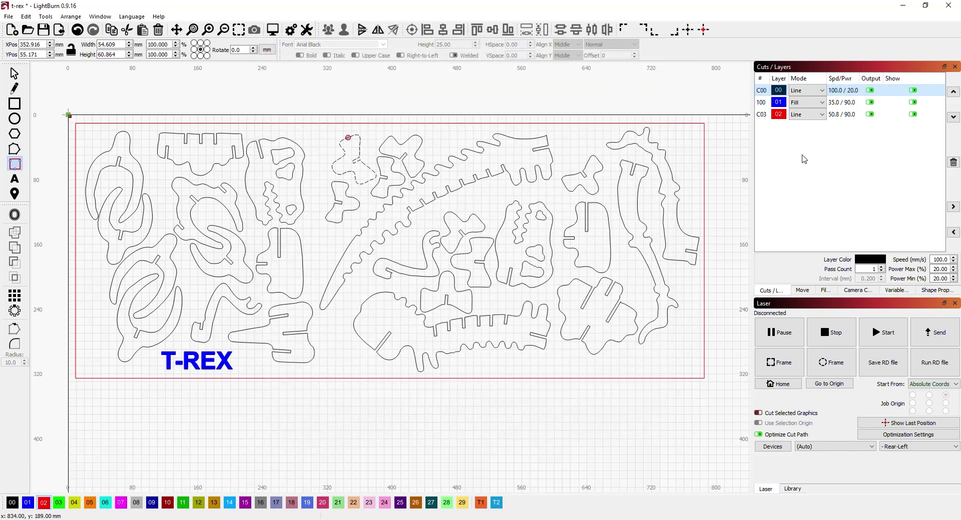
double_click(844, 92)
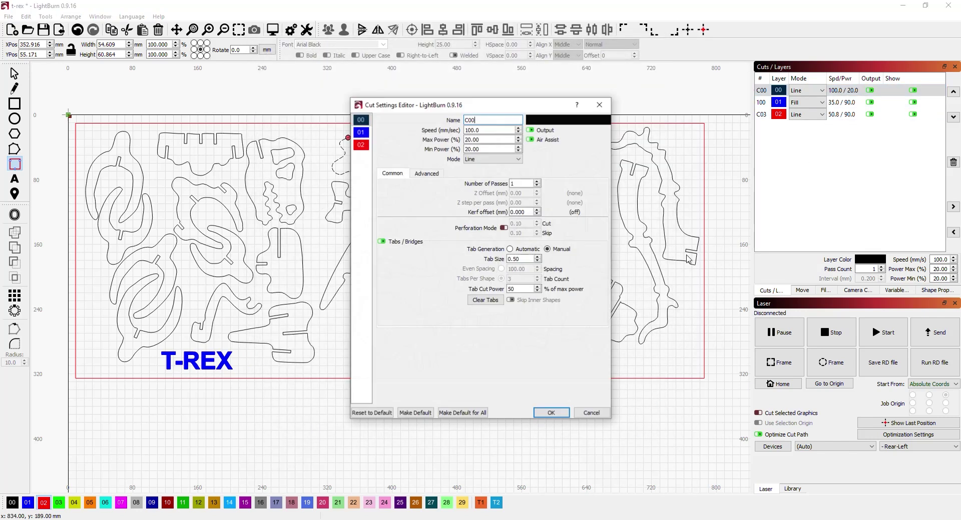
double_click(528, 289)
type("10")
key("Return")
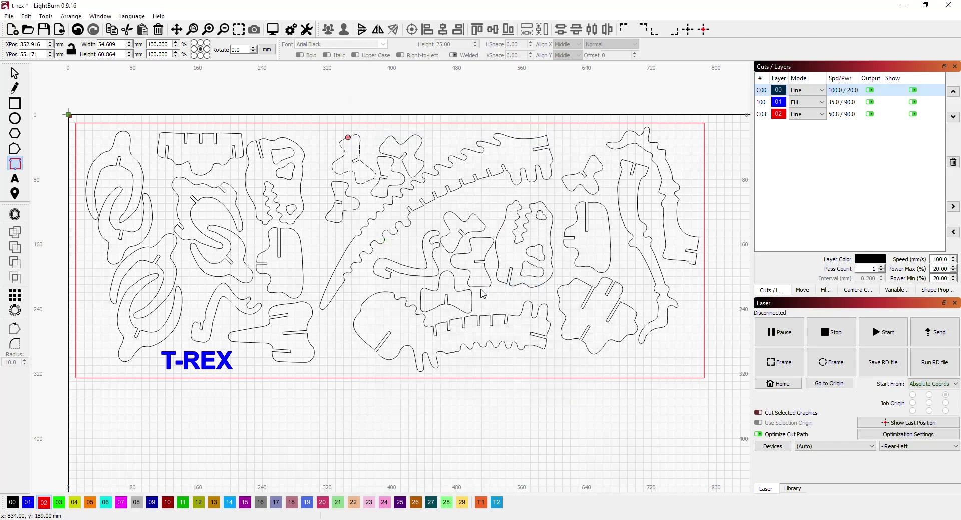
Step: Preview the job, zooming and panning along the cut line to inspect the pulsed tab
left_click(273, 30)
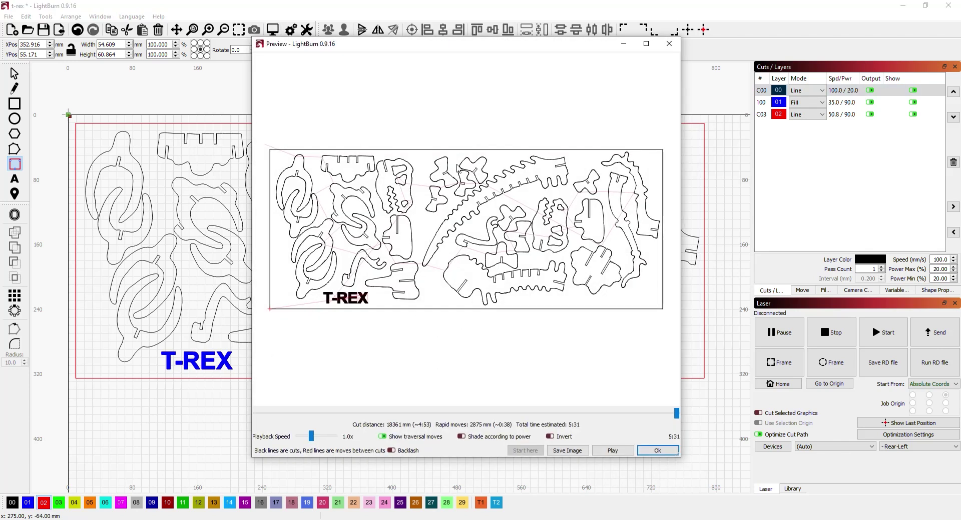
scroll(449, 172, "up", 5)
scroll(449, 172, "up", 8)
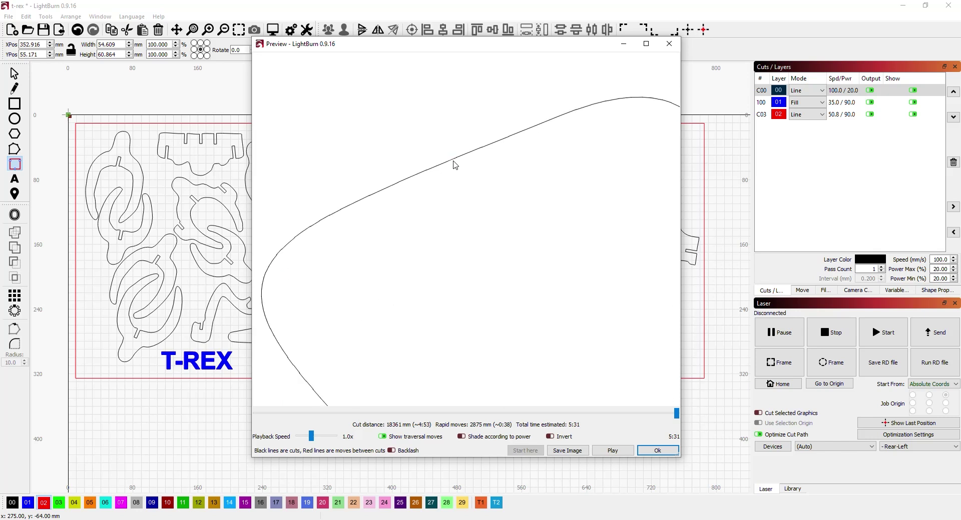
left_click_drag(443, 163, 452, 177)
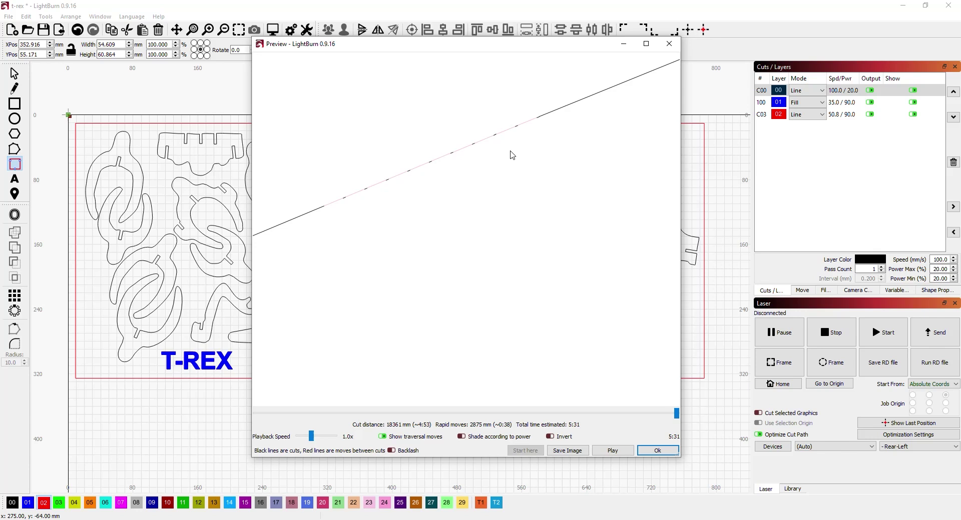
left_click(651, 451)
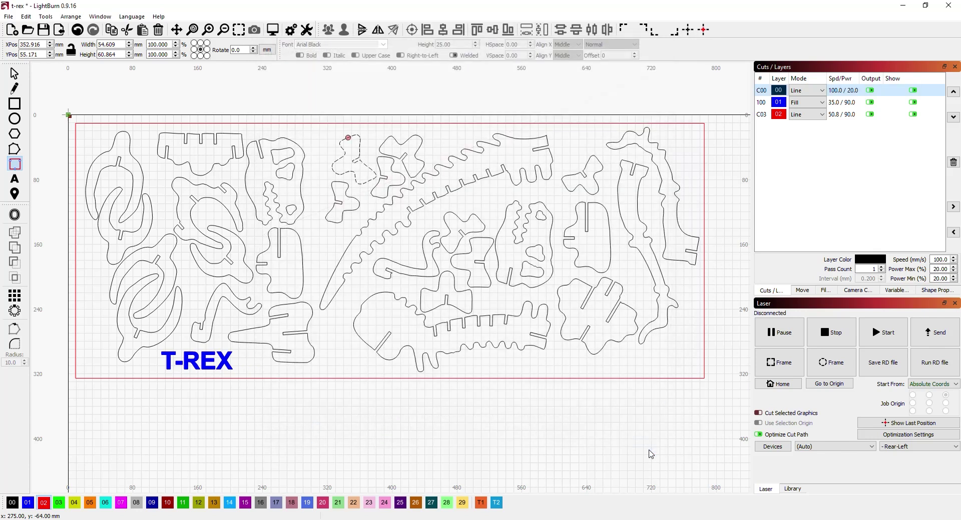